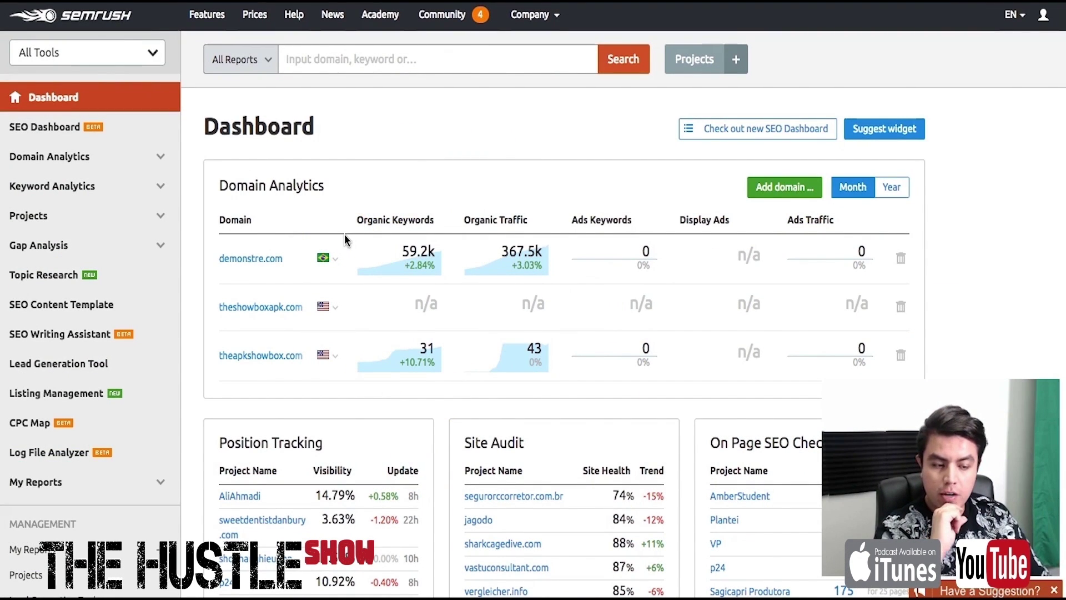
left_click(411, 114)
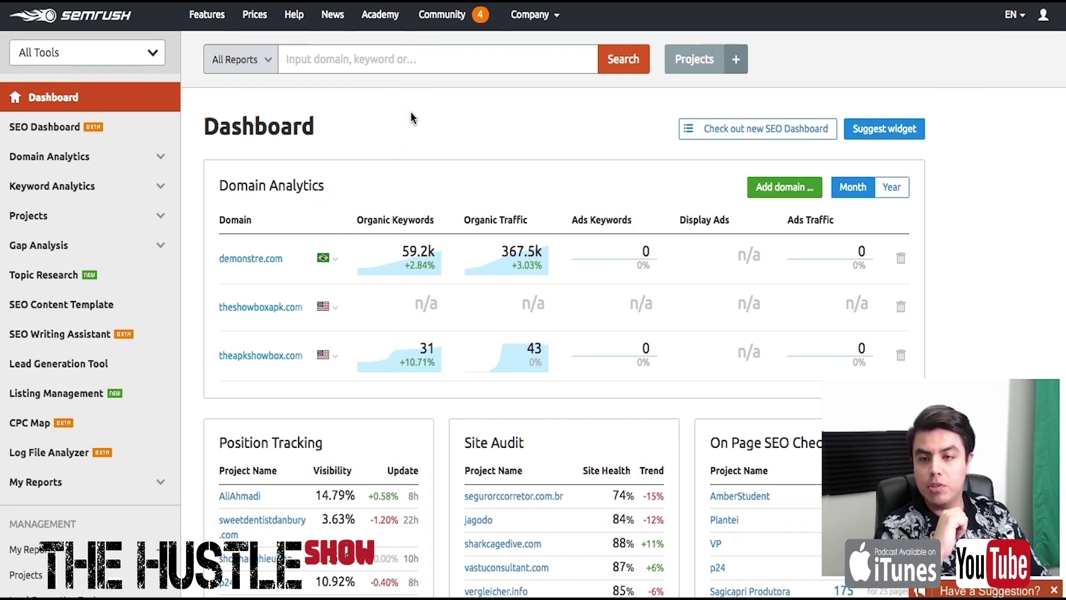
left_click(333, 59)
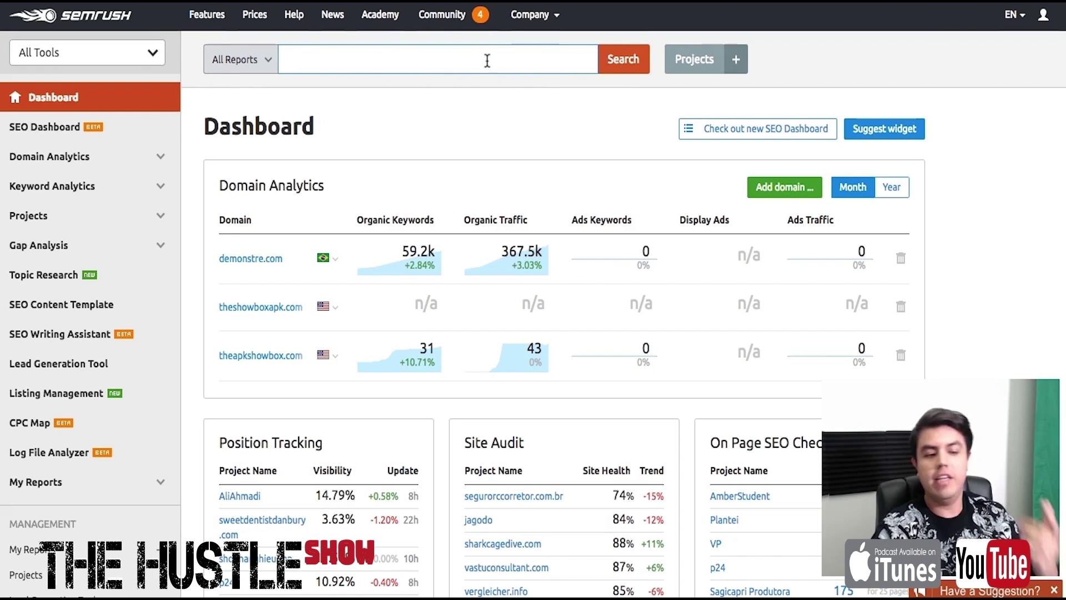
left_click(392, 136)
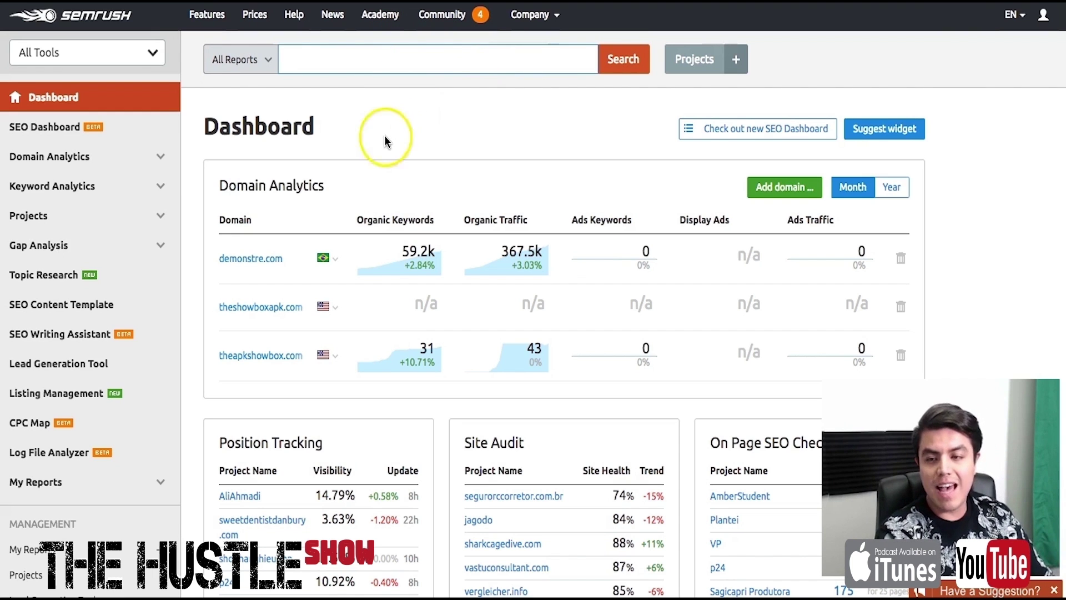
left_click(358, 59)
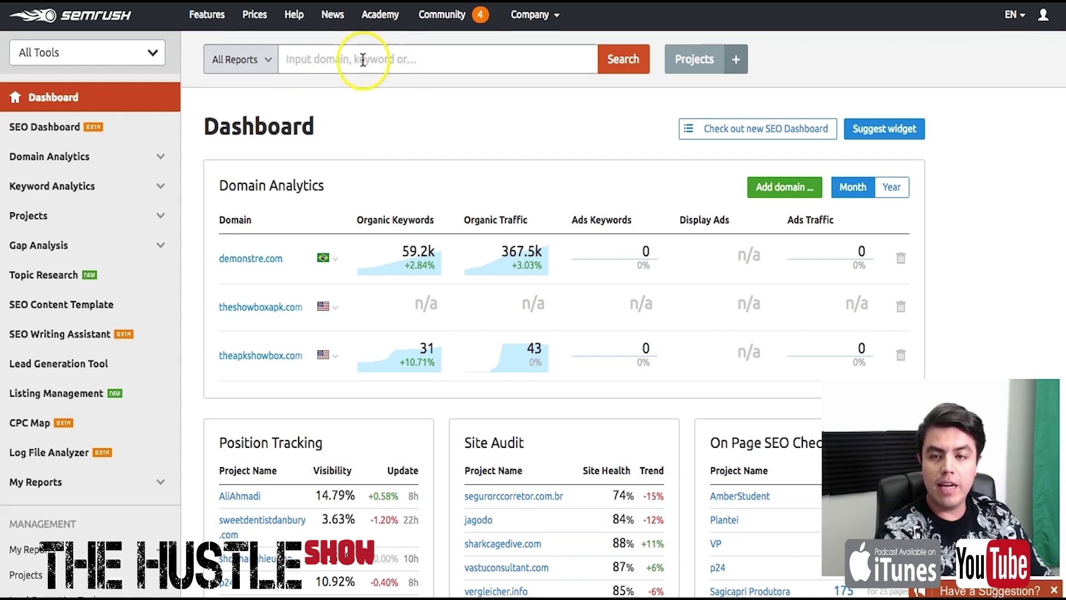
left_click(382, 111)
- Expand the Keyword Analytics tools and open the Keyword Magic Tool
left_click(168, 190)
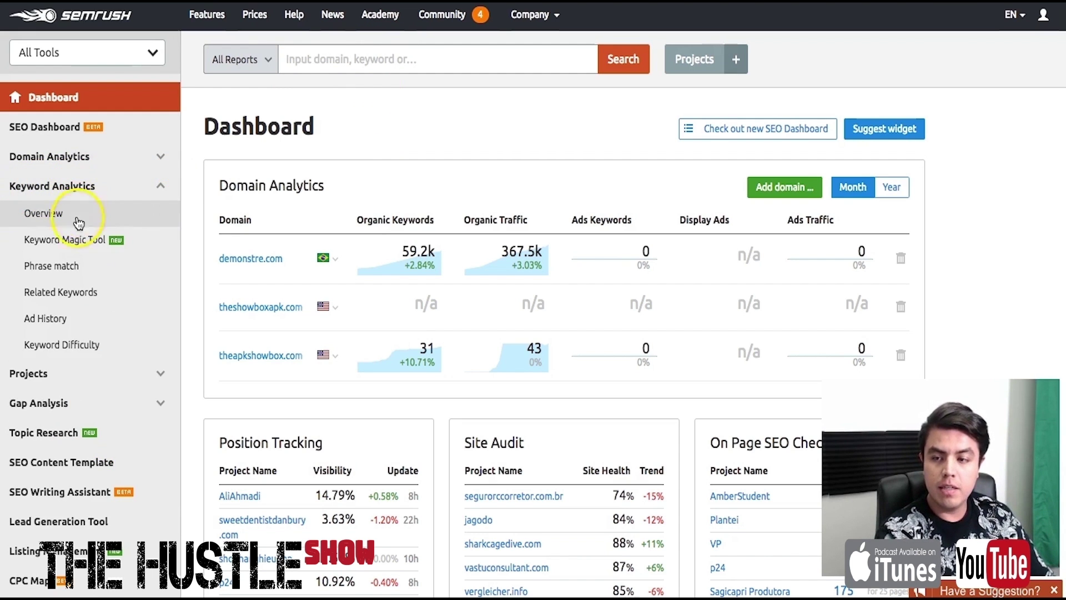
left_click(72, 246)
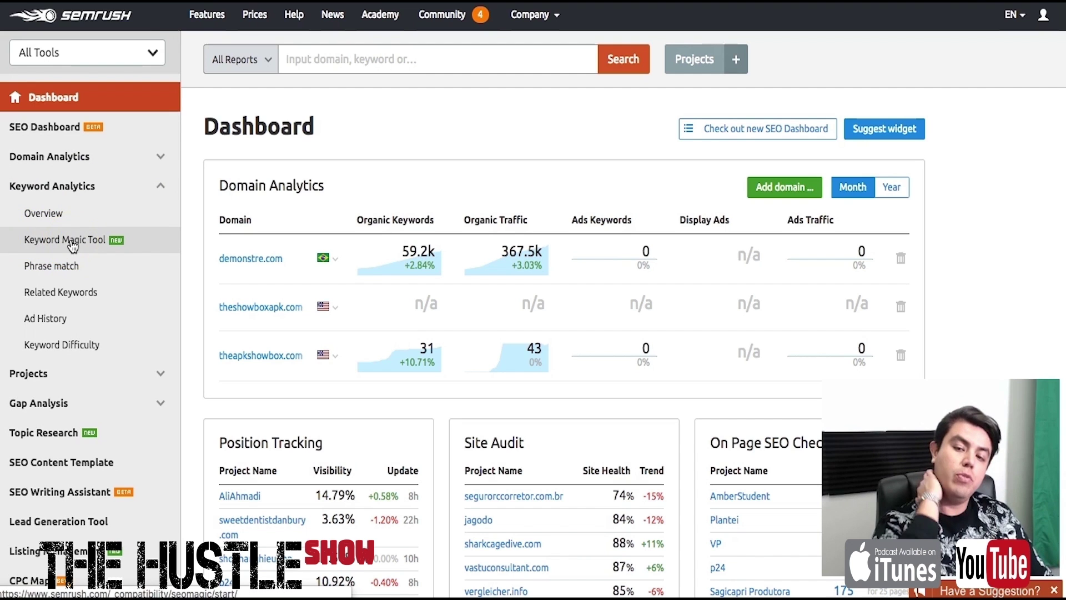
left_click(61, 250)
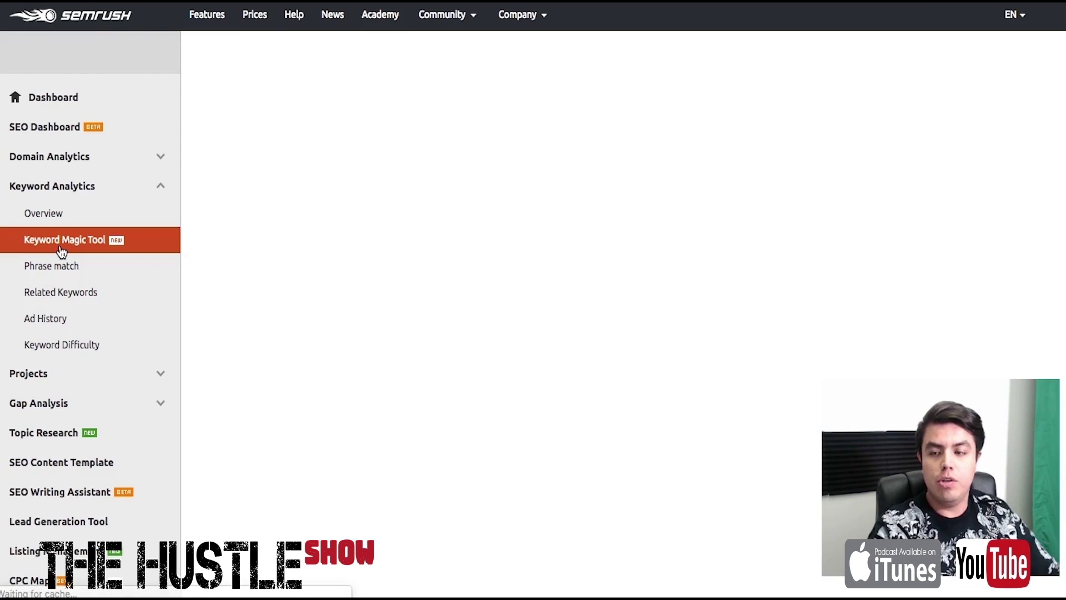
left_click(35, 217)
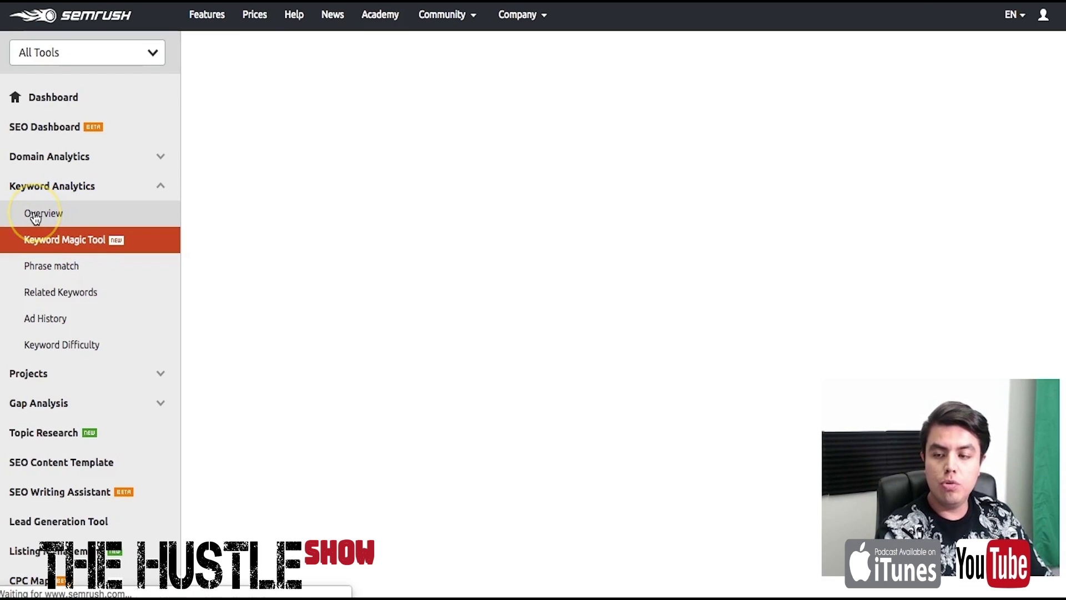
left_click(42, 245)
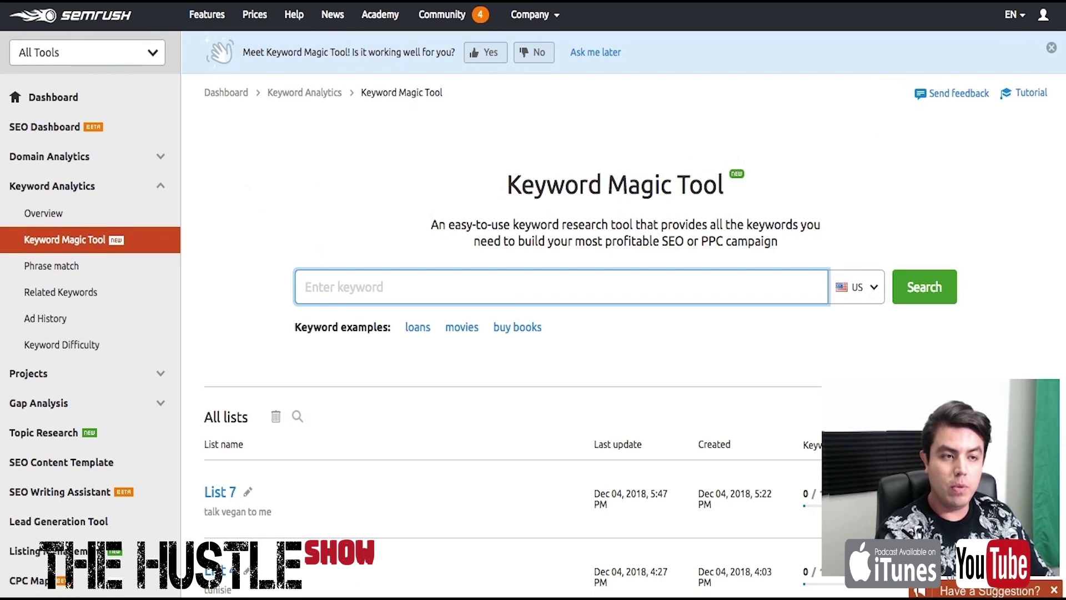
- Dismiss the feedback banner and search the US database for the keyword "law firm"
left_click(1051, 54)
left_click(417, 243)
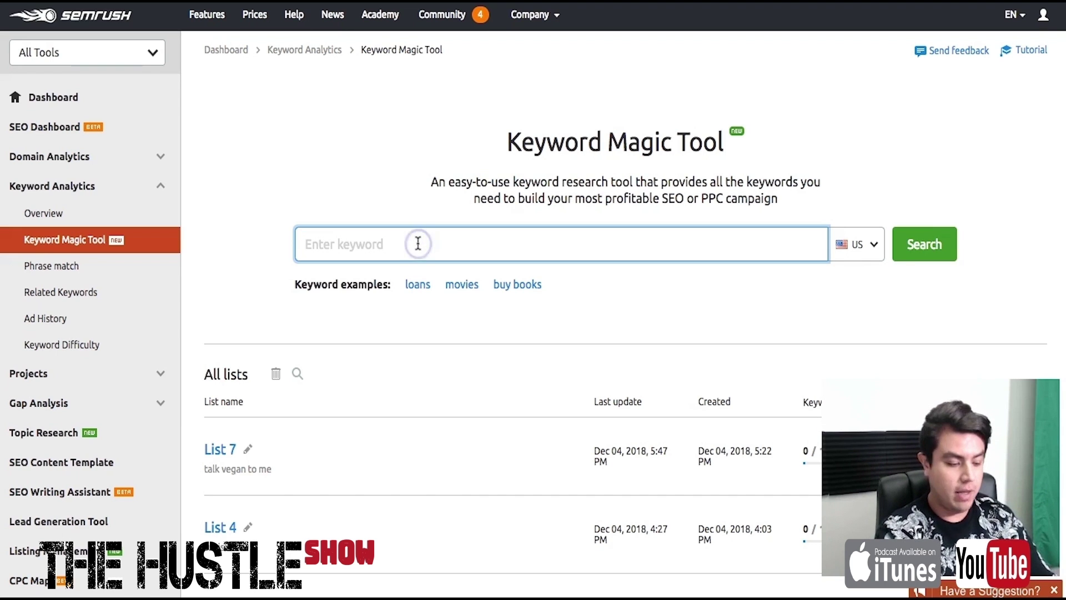
type("law firm")
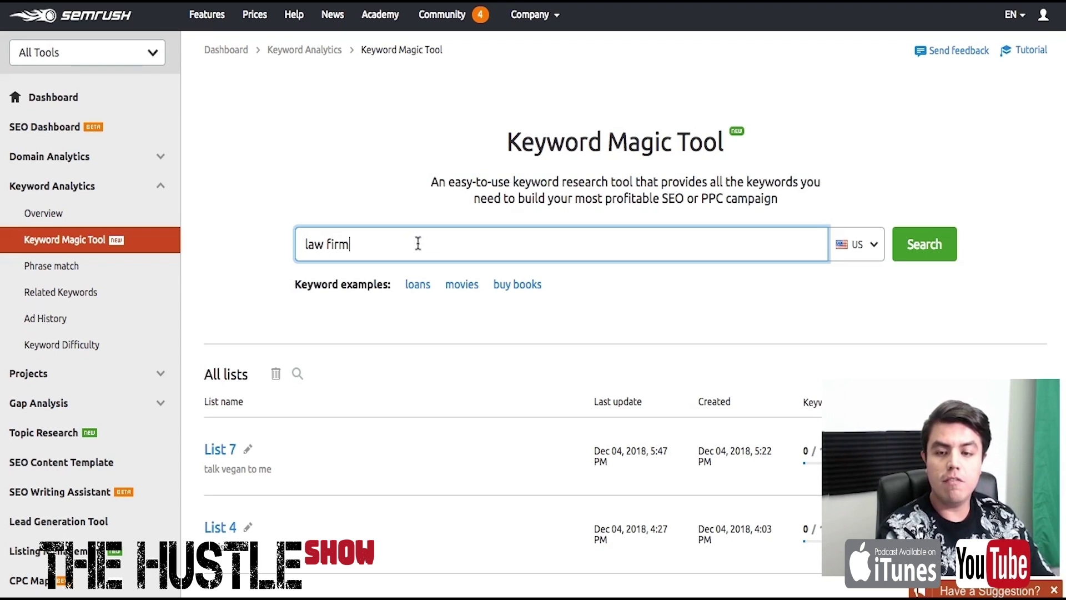
key("Return")
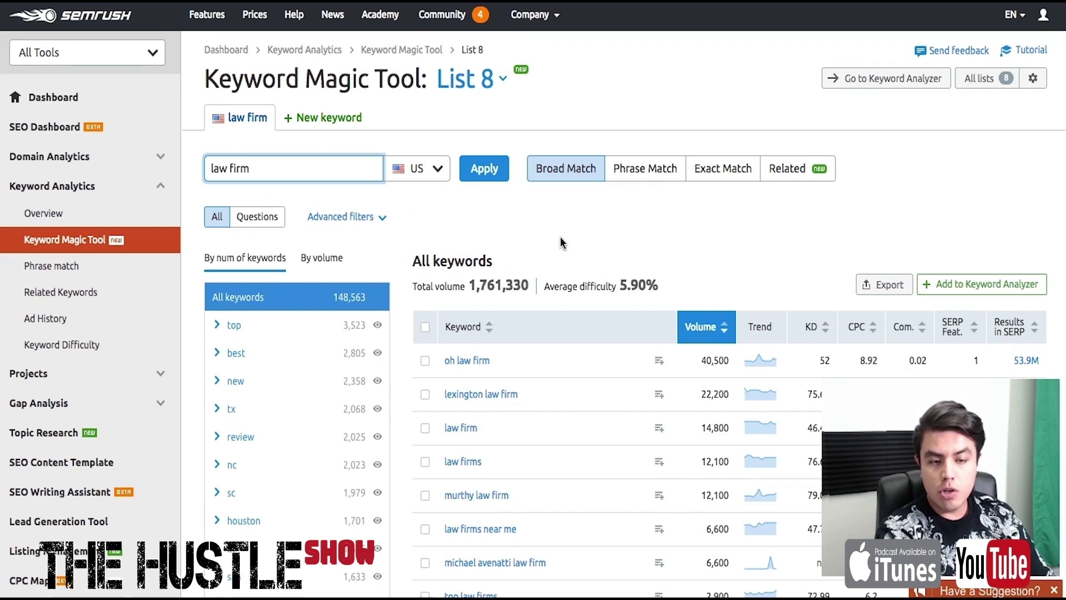
- Examine the keyword suggestions for "law firm" and the search volume of "oh law firm"
scroll(560, 239, "down", 5)
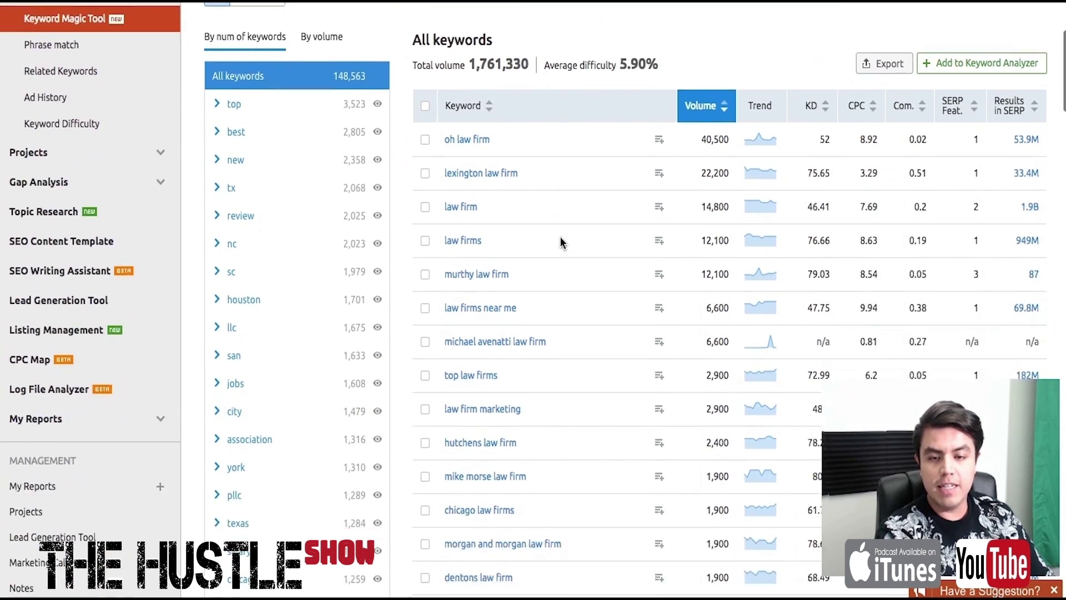
scroll(564, 245, "down", 1)
left_click(635, 389)
scroll(634, 389, "up", 4)
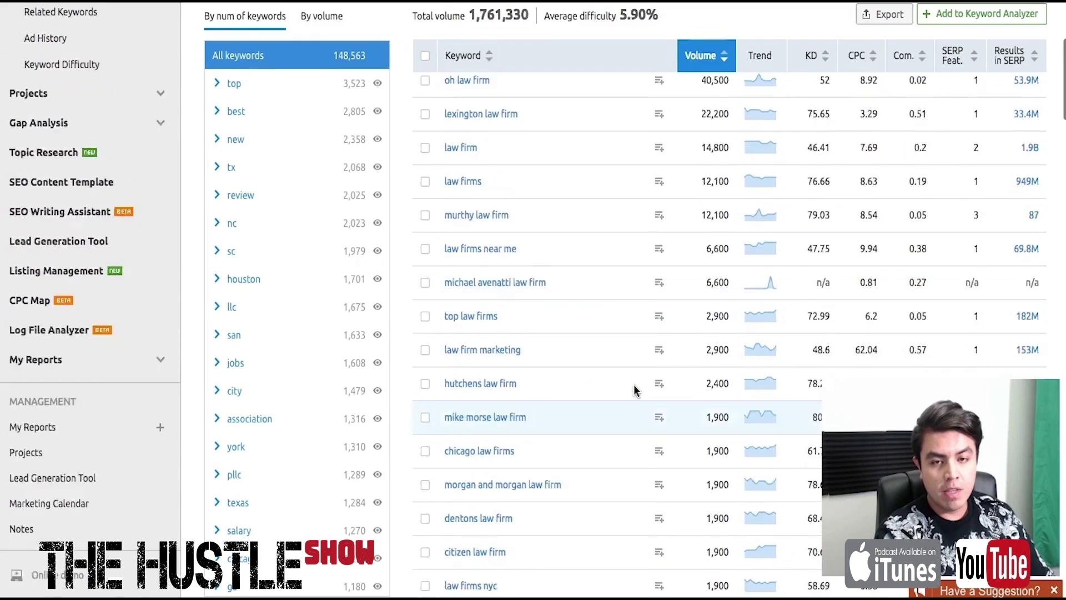
scroll(634, 389, "down", 2)
scroll(635, 389, "up", 1)
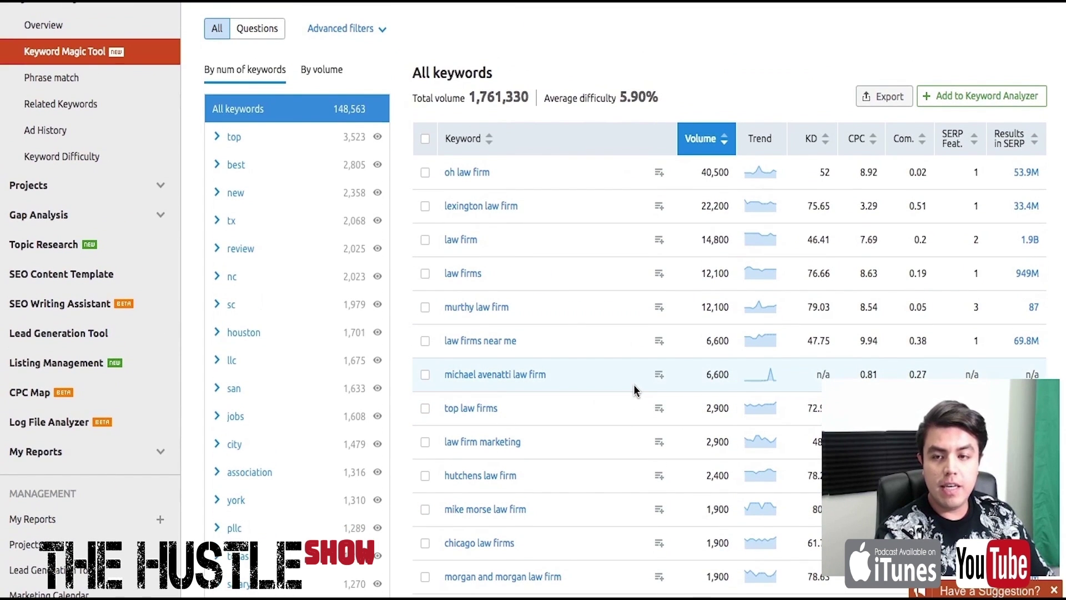
right_click(543, 218)
left_click(521, 151)
left_click(460, 173)
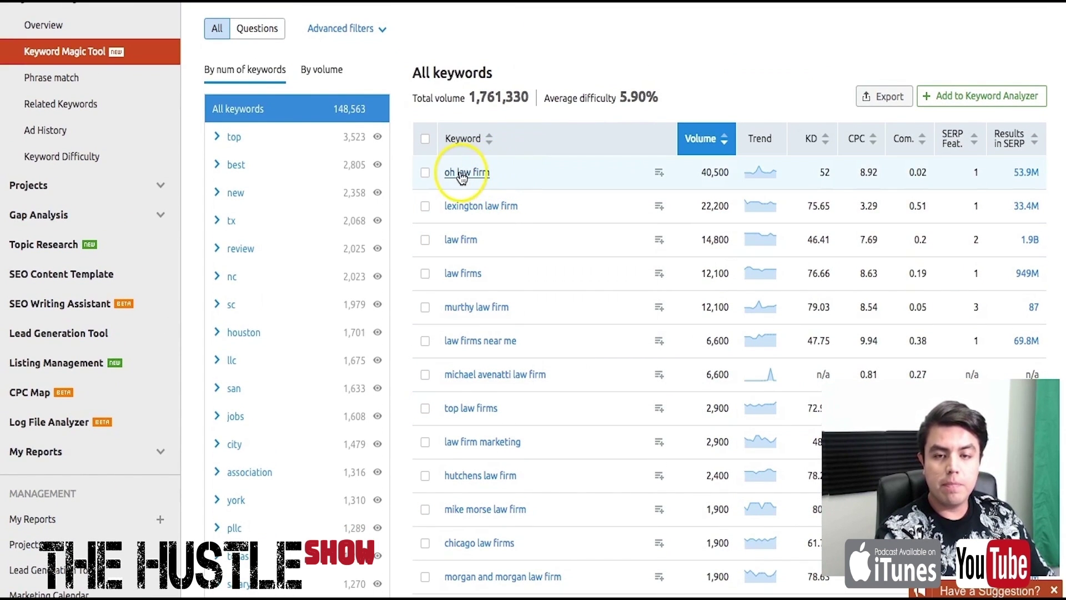
double_click(709, 174)
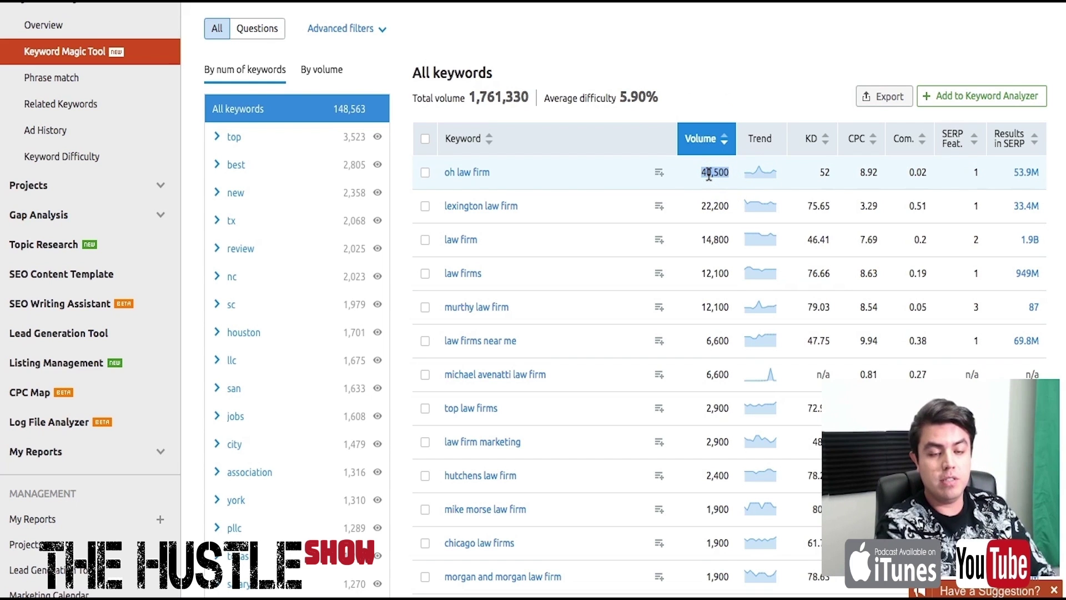
left_click(757, 189)
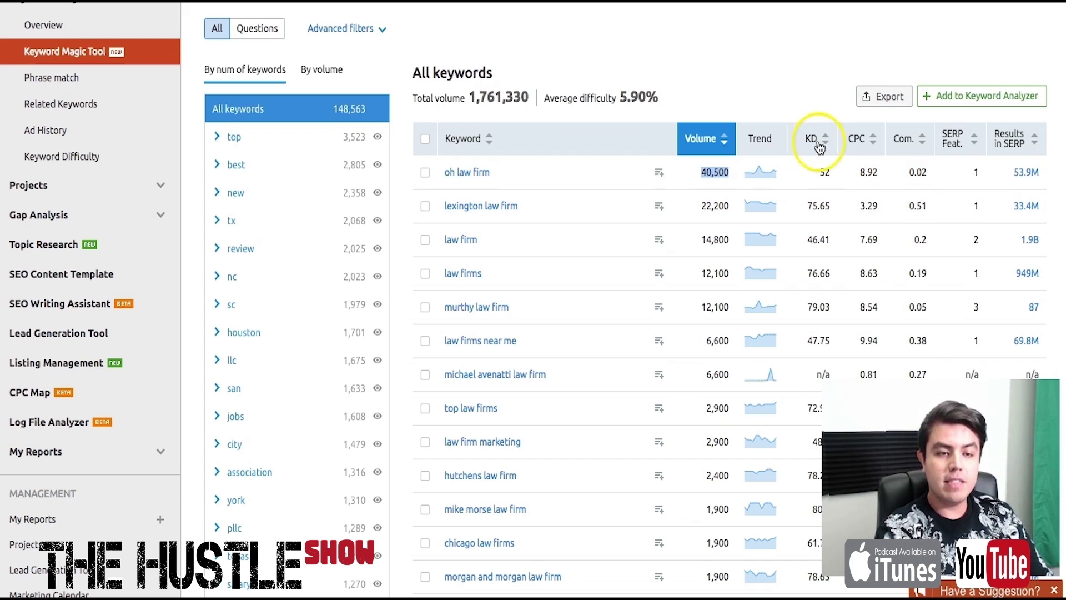
- Compare the keyword difficulty of "oh law firm" with that of "lexington law firm"
left_click(826, 171)
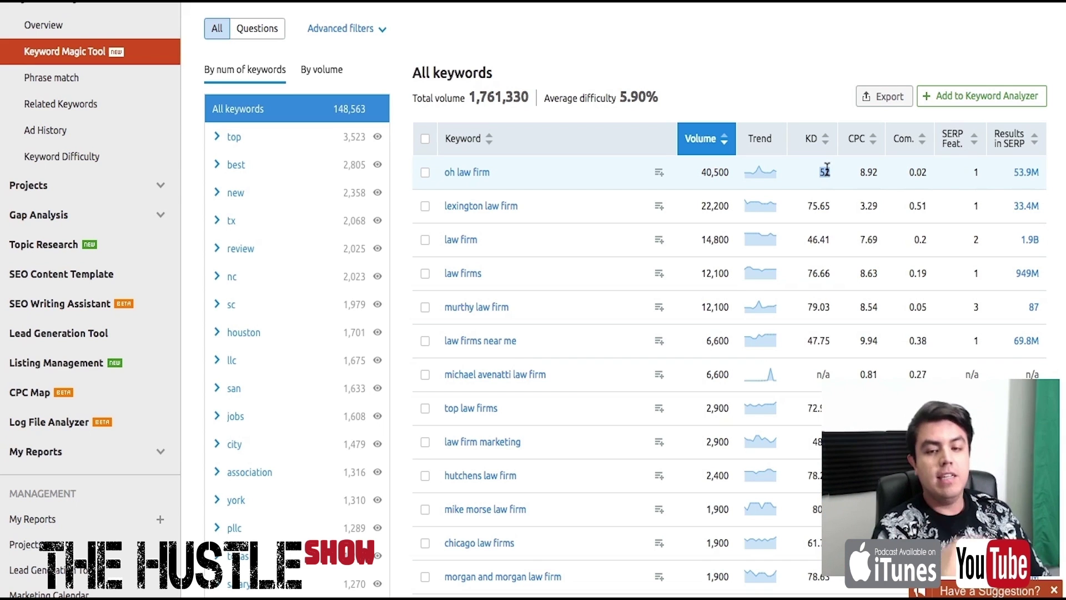
left_click(817, 204)
left_click(829, 166)
double_click(829, 169)
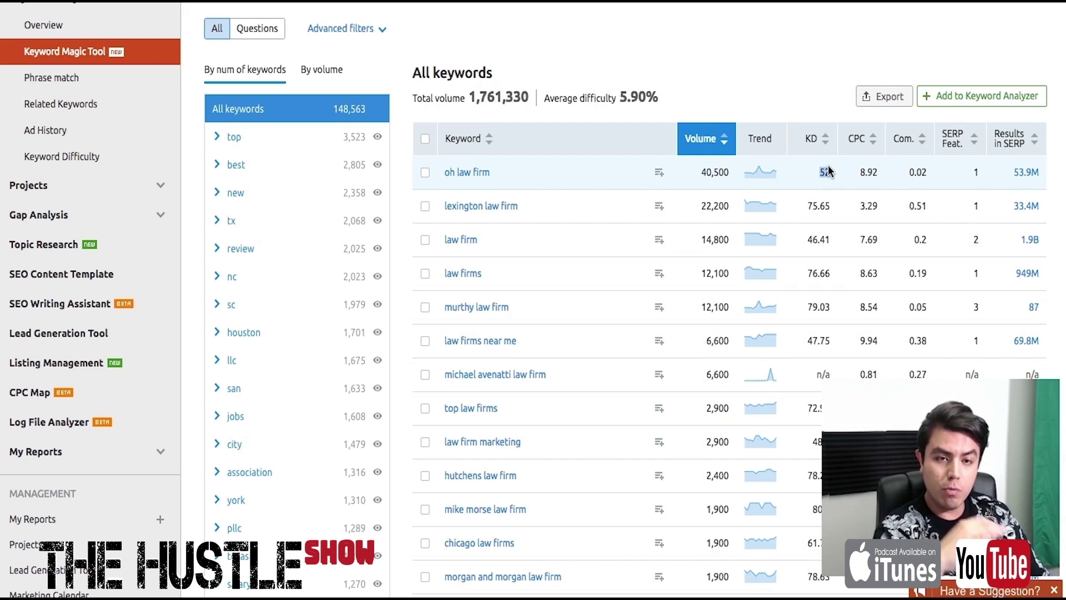
left_click(818, 206)
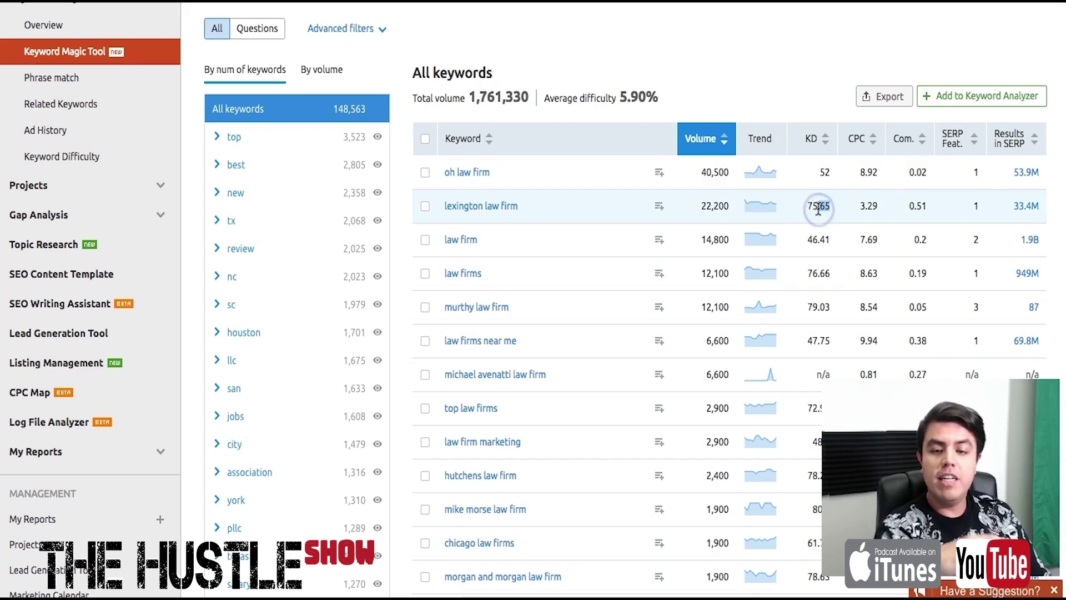
left_click(815, 209)
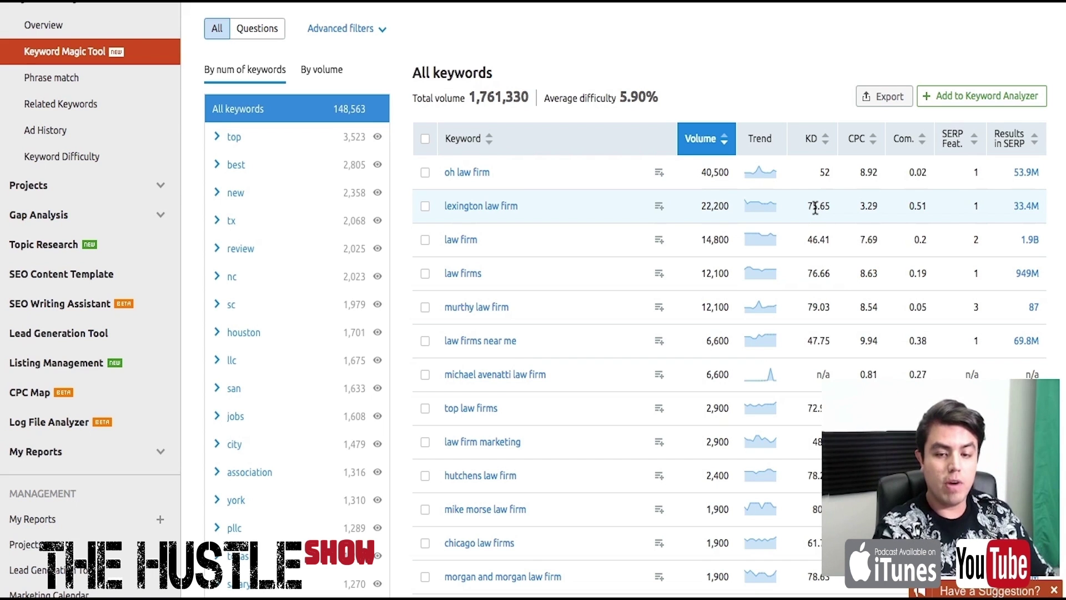
- Examine the keyword difficulty and the "near me" wording of the keyword "law firms near me"
scroll(832, 346, "down", 1)
left_click(817, 322)
double_click(811, 316)
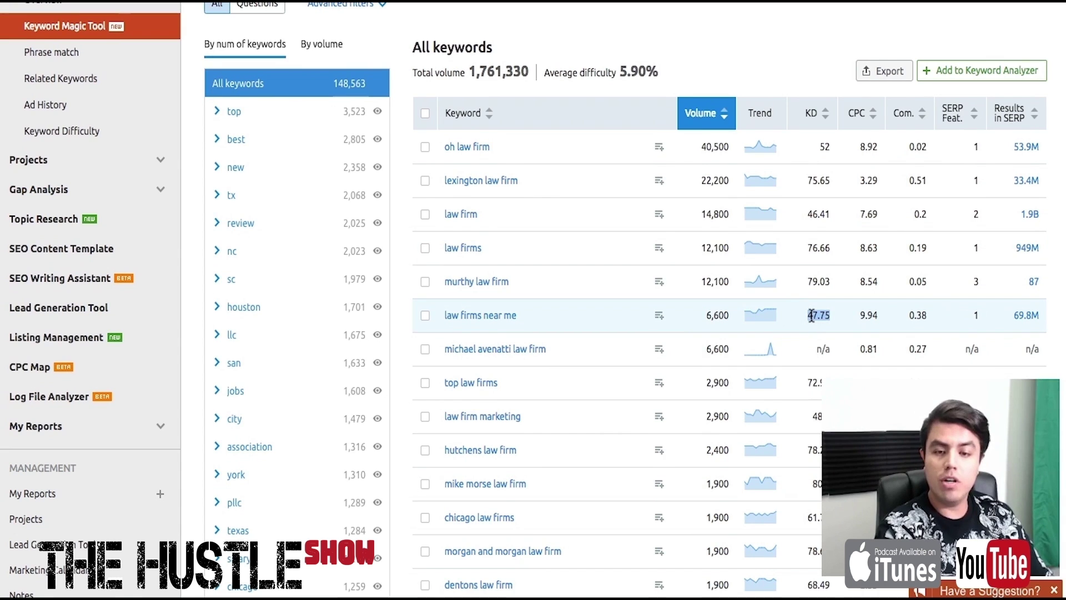
scroll(811, 315, "down", 1)
left_click_drag(516, 273, 483, 273)
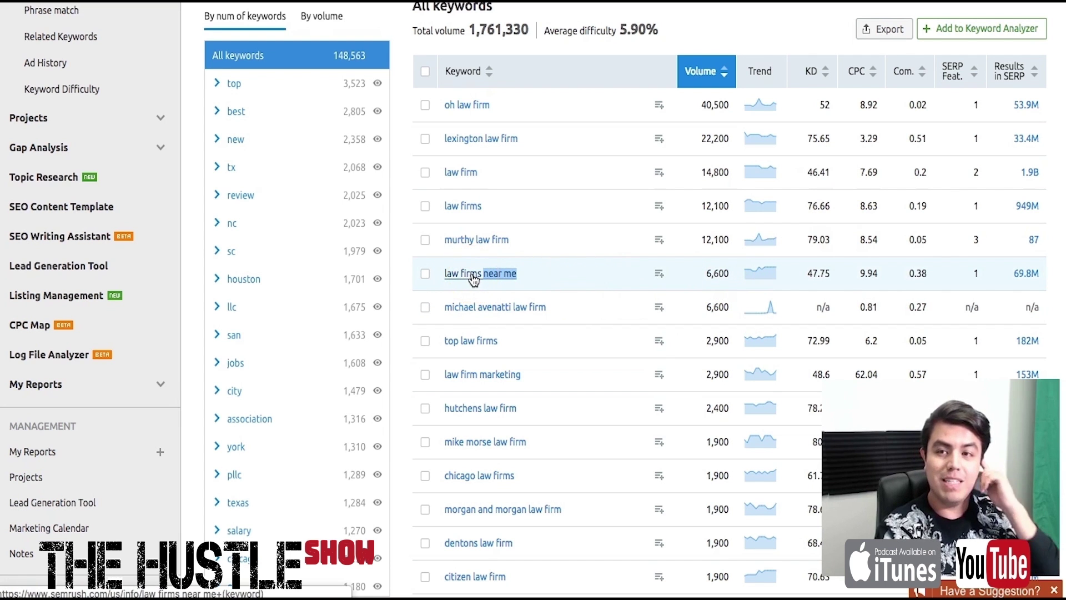
left_click(581, 278)
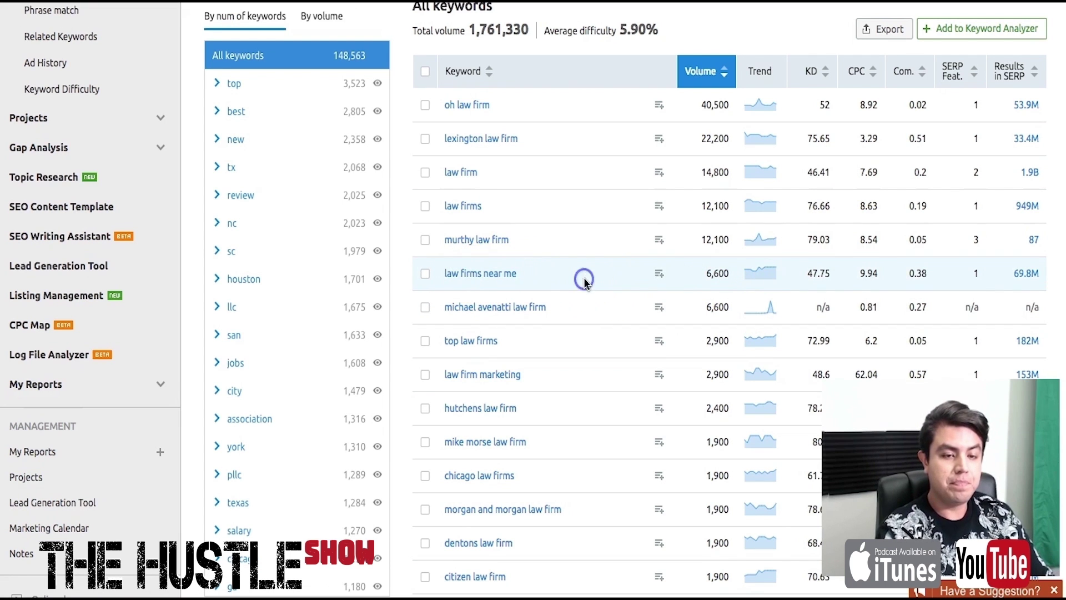
- Look through the remaining keywords and groups, and filter the list to the "best" keyword group
scroll(876, 276, "down", 2)
scroll(572, 282, "down", 7)
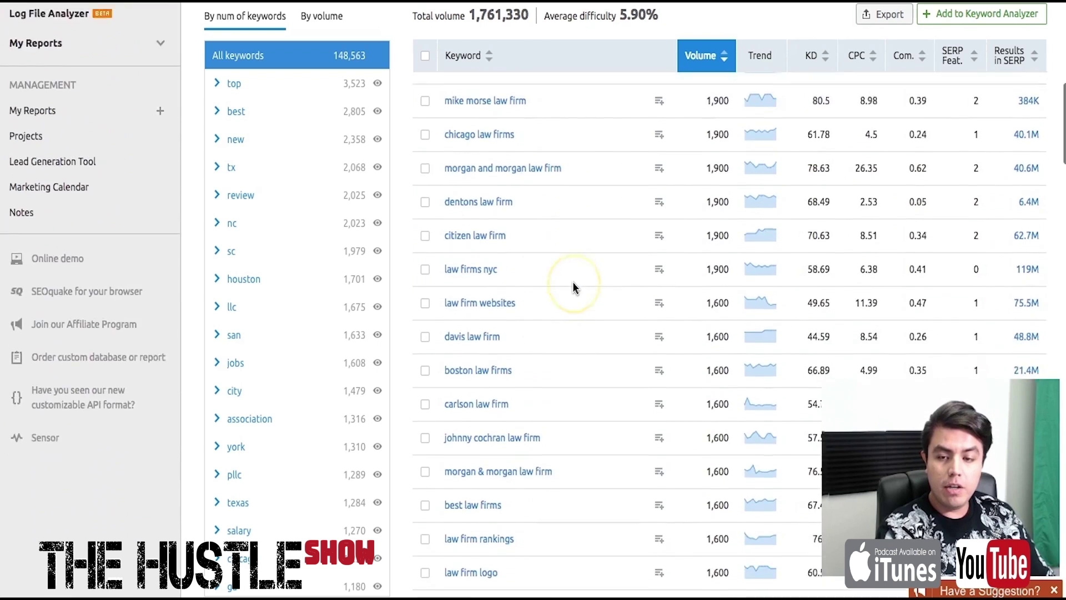
scroll(269, 250, "down", 6)
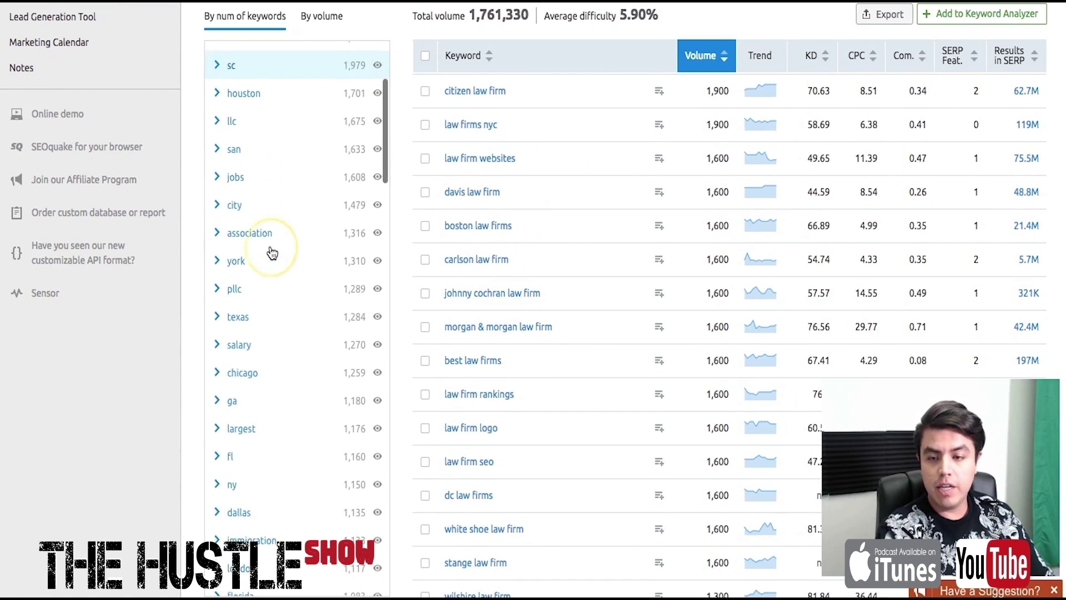
scroll(272, 253, "up", 6)
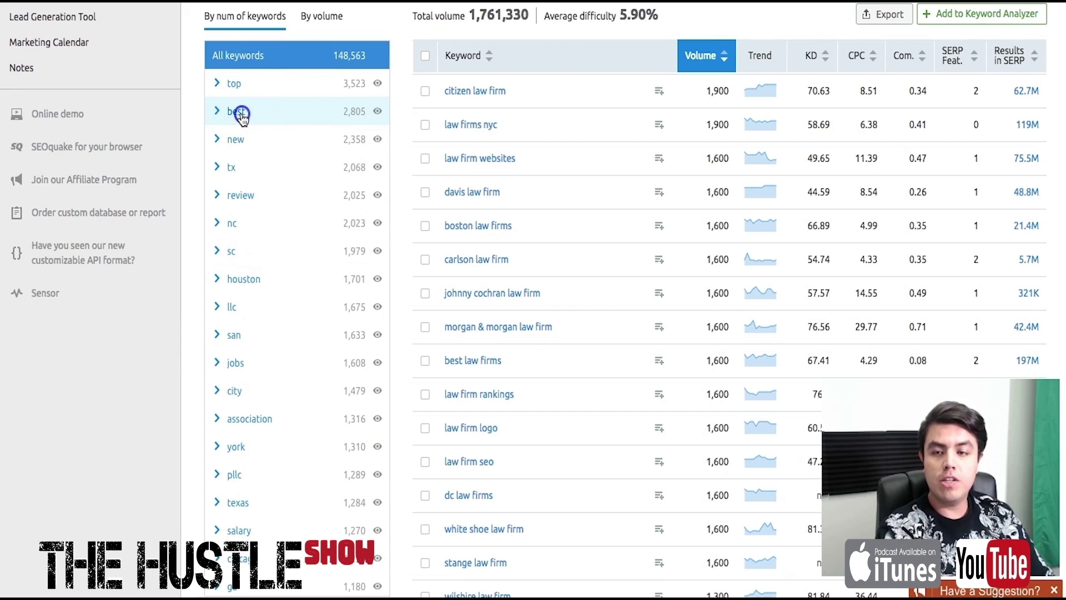
left_click(261, 116)
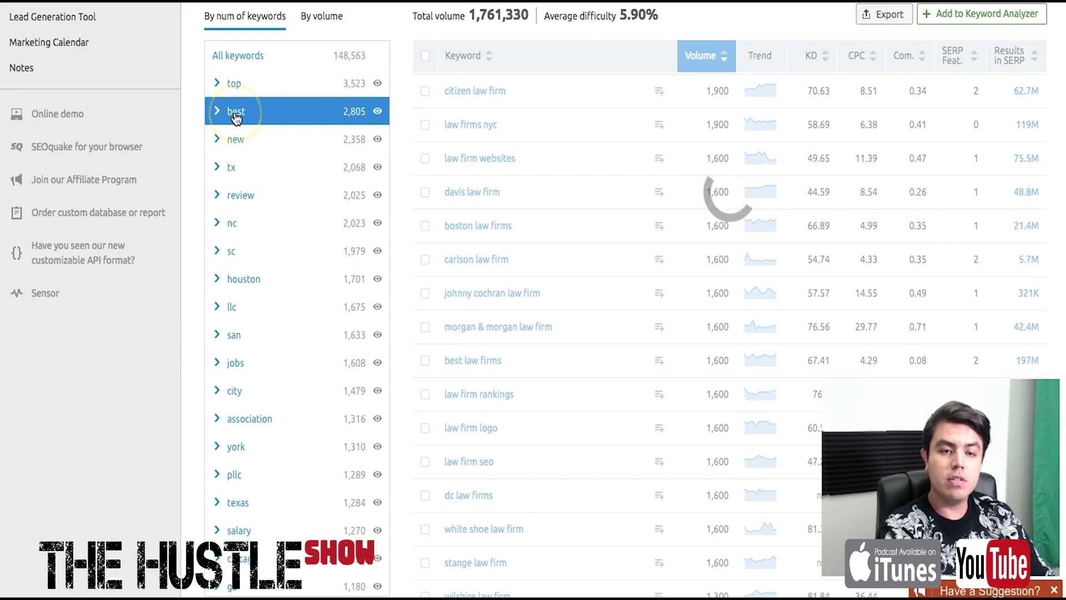
scroll(556, 146, "up", 5)
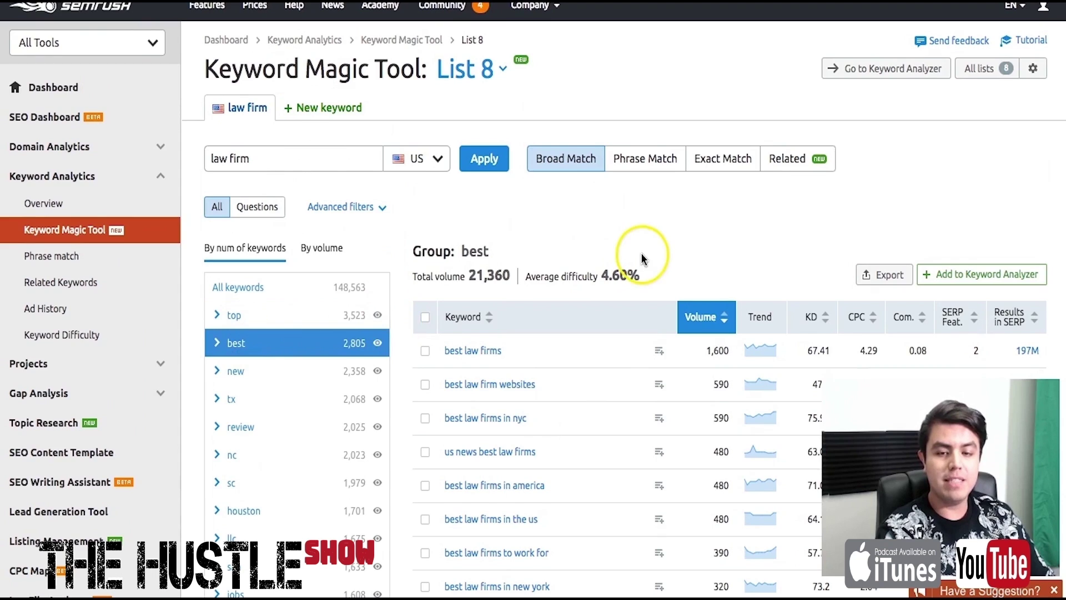
- Examine the "best" group's keywords for city-specific and specialty phrases, with their volume and difficulty
scroll(638, 251, "down", 3)
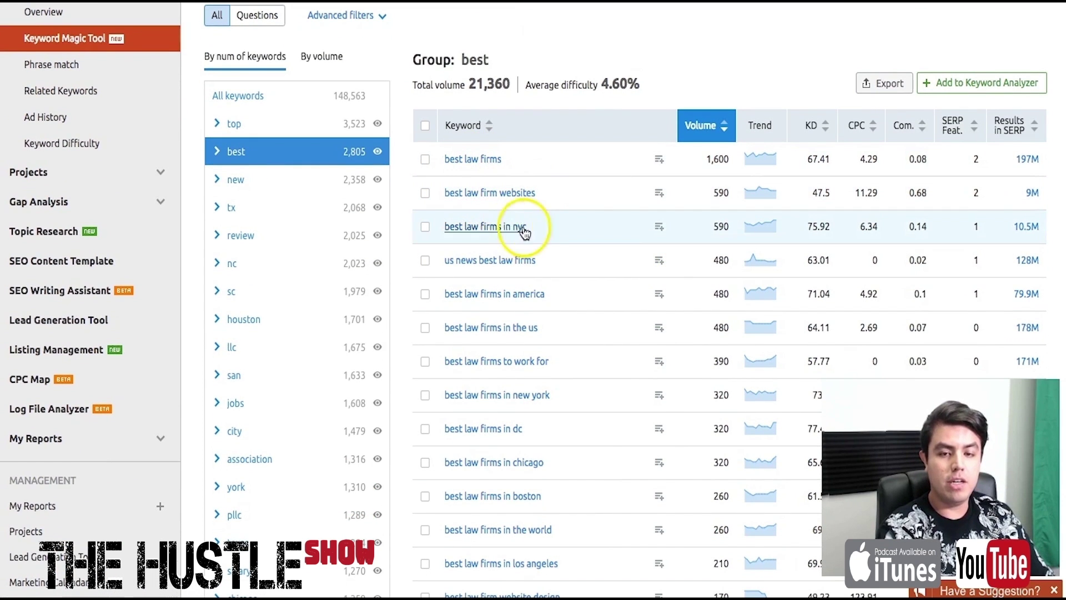
scroll(587, 270, "down", 1)
scroll(587, 270, "down", 1)
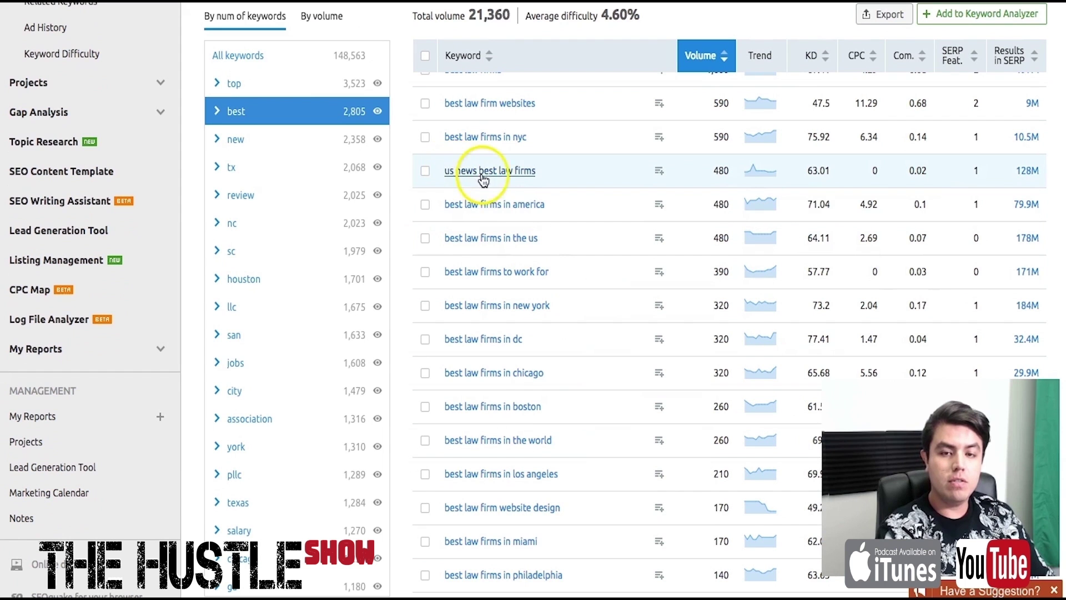
scroll(572, 283, "down", 8)
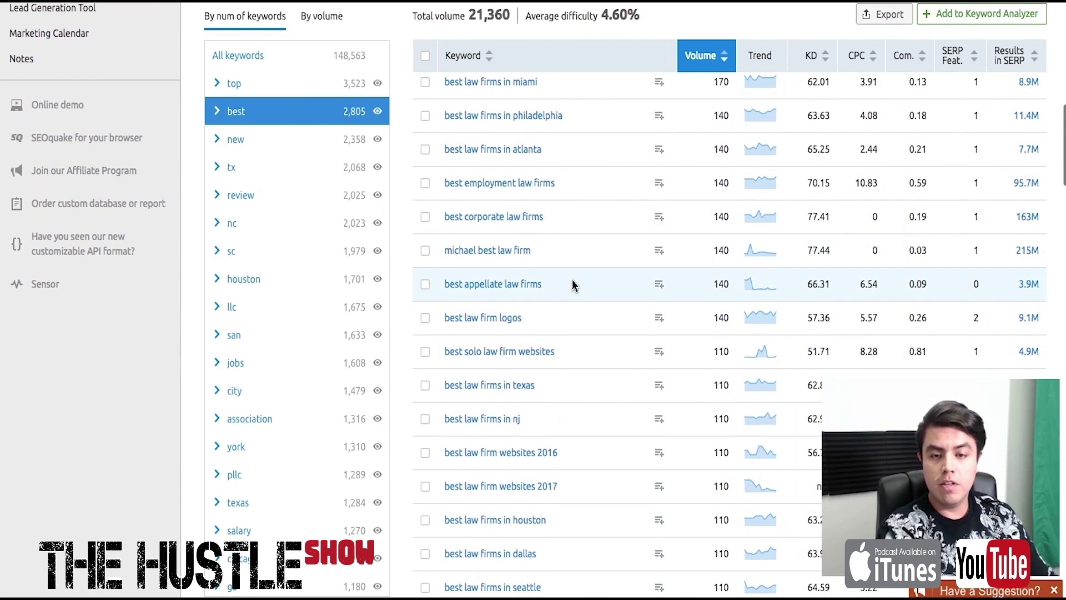
scroll(582, 318, "down", 5)
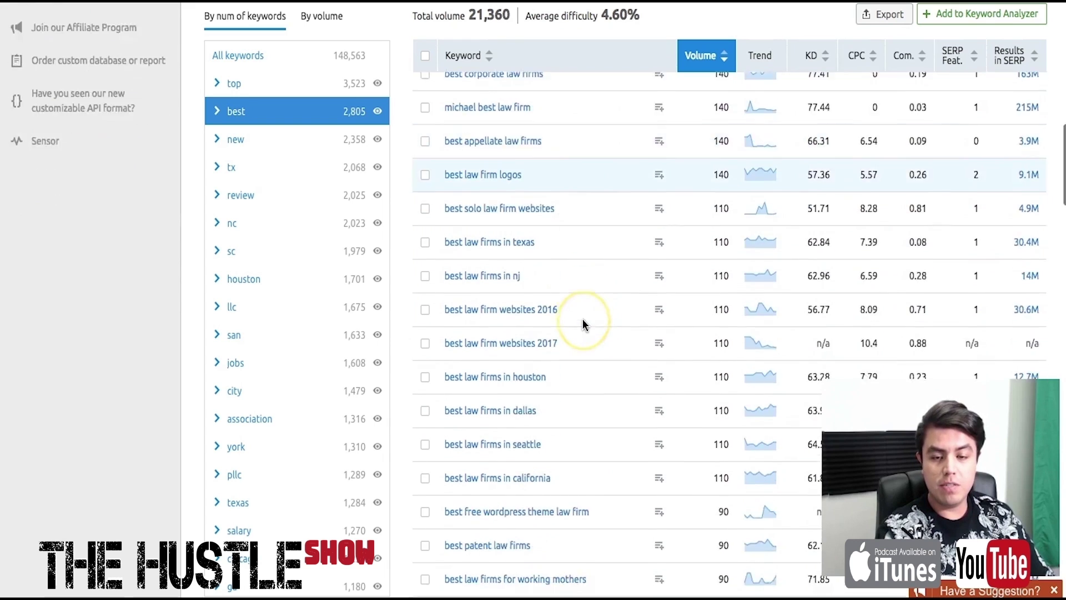
- Search the Keyword Magic Tool for "law firm dallas"
scroll(582, 319, "up", 14)
left_click(272, 167)
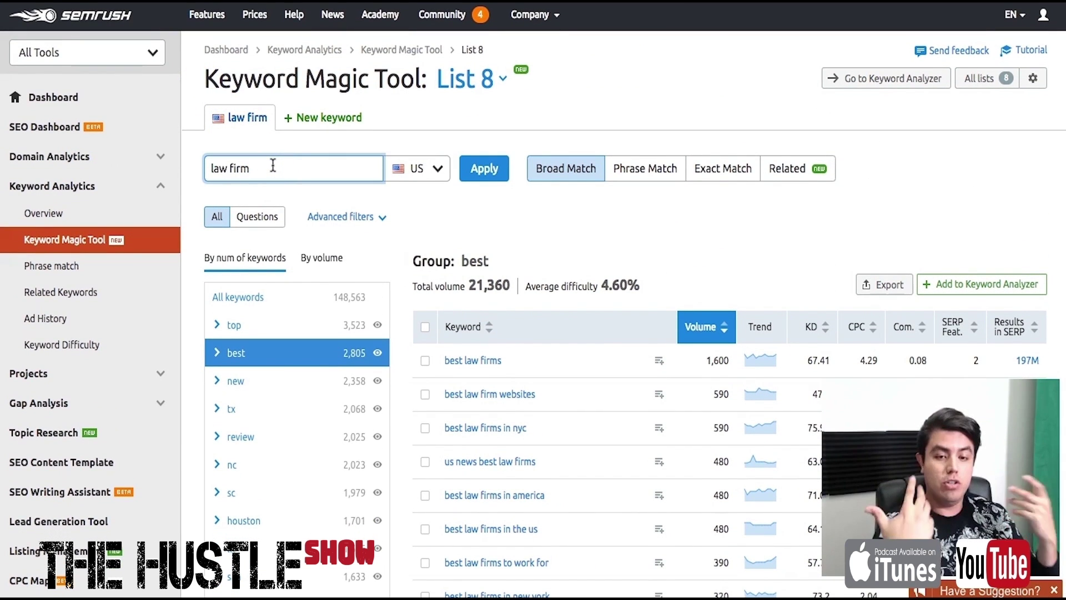
type("dallas")
key("Return")
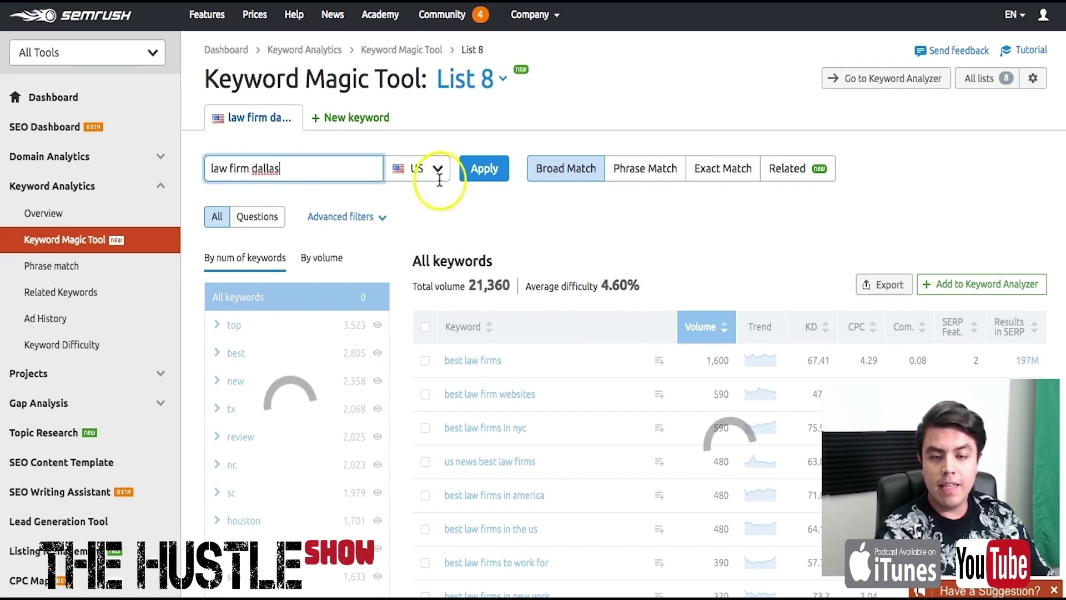
- Examine the keyword difficulty, CPC and competition of the keyword "dallas law firms"
left_click(572, 227)
scroll(572, 227, "down", 4)
left_click(455, 137)
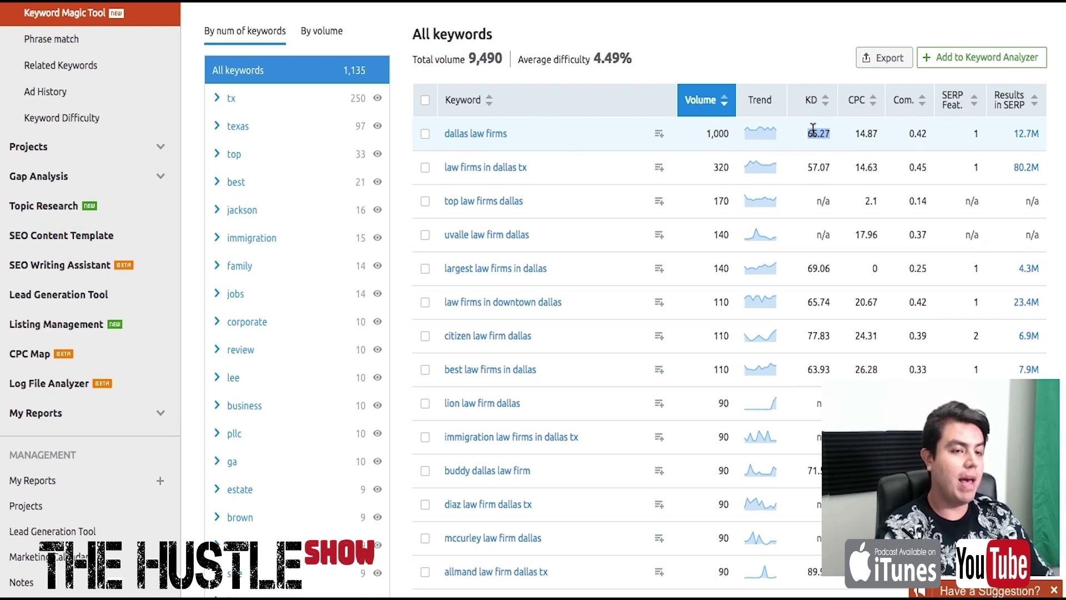
left_click(861, 131)
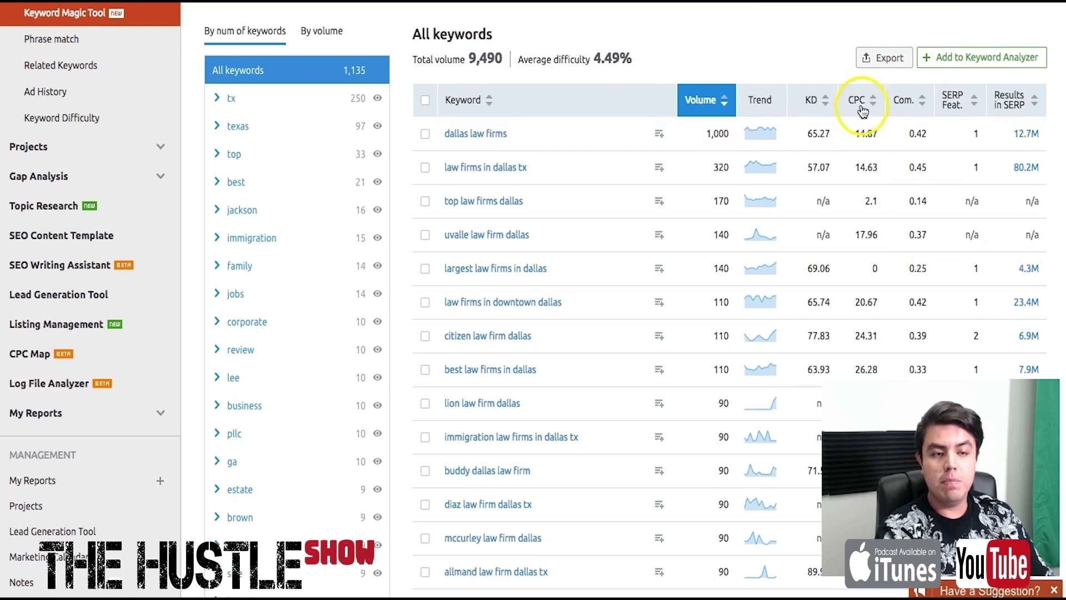
left_click(861, 133)
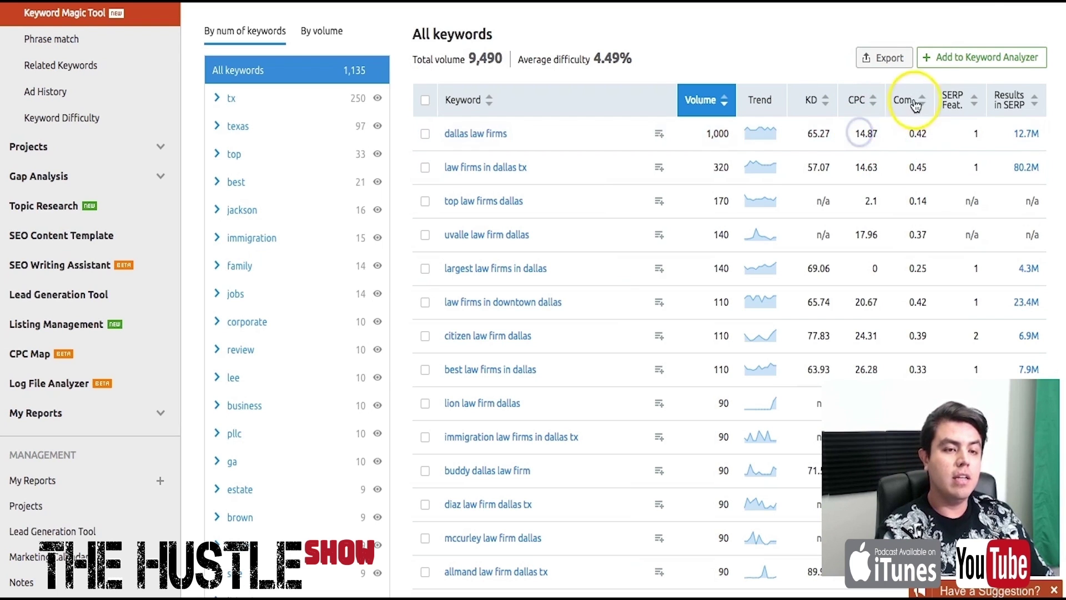
double_click(917, 133)
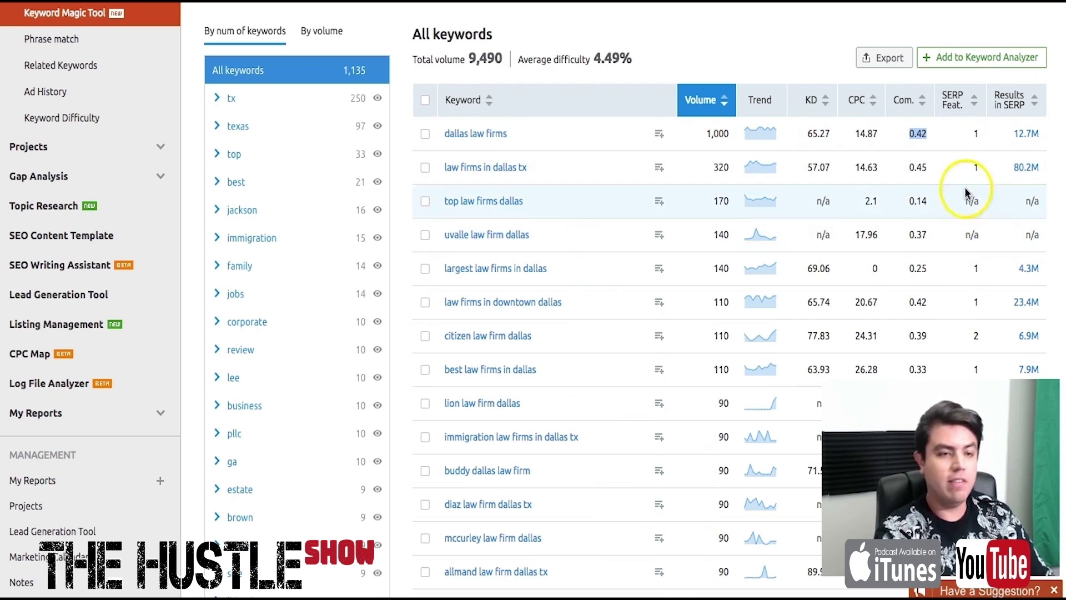
left_click(585, 148)
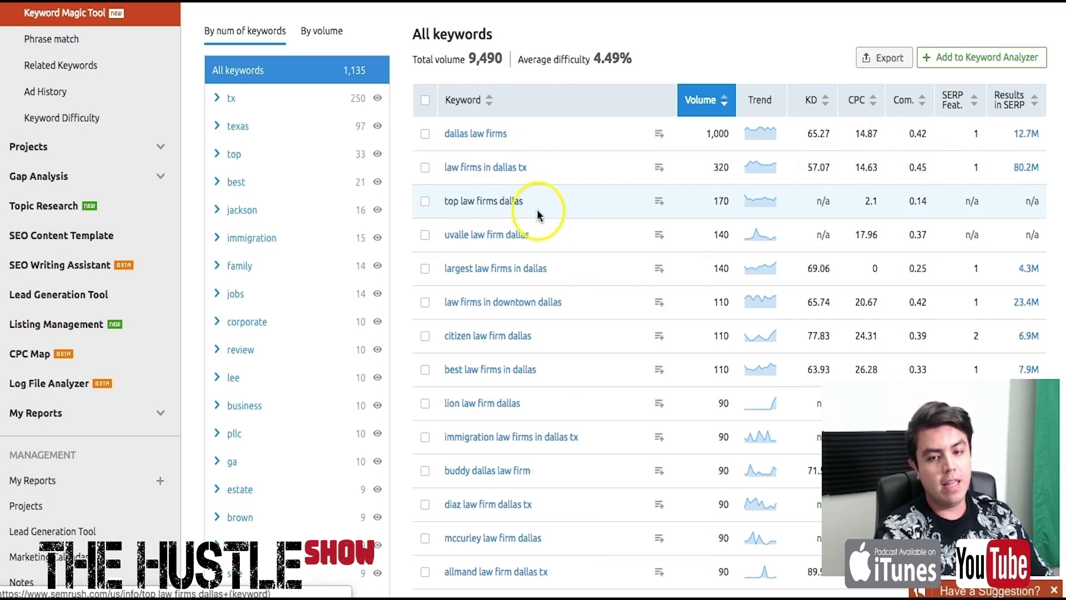
- Sort the Dallas law firm keywords by keyword difficulty, highest first, and check the first keyword's difficulty
scroll(571, 245, "down", 3)
scroll(566, 244, "down", 2)
scroll(567, 245, "up", 6)
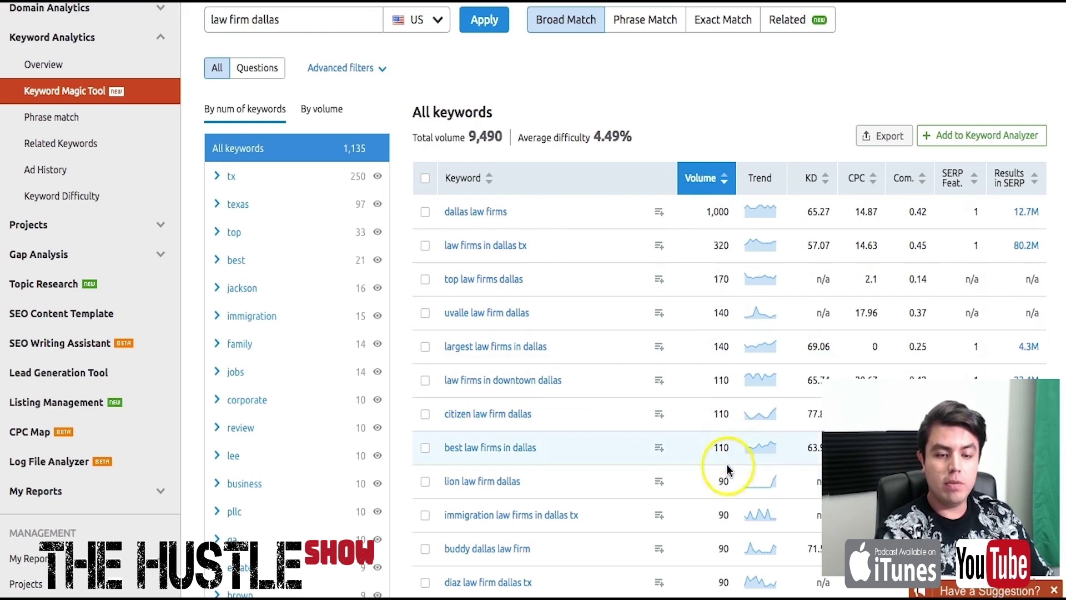
scroll(729, 513, "down", 3)
scroll(729, 513, "up", 2)
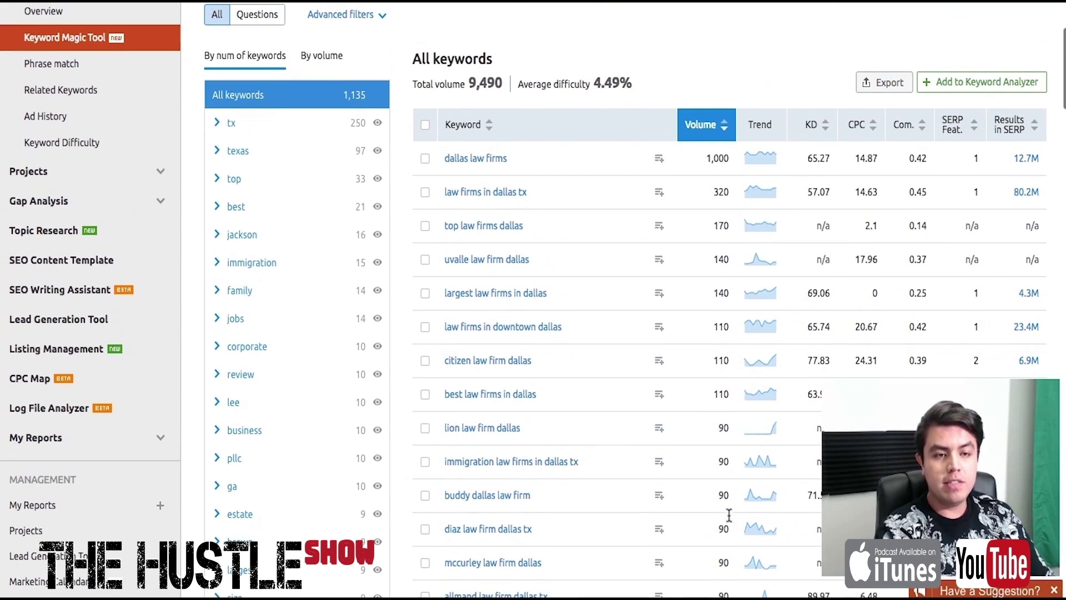
left_click(826, 130)
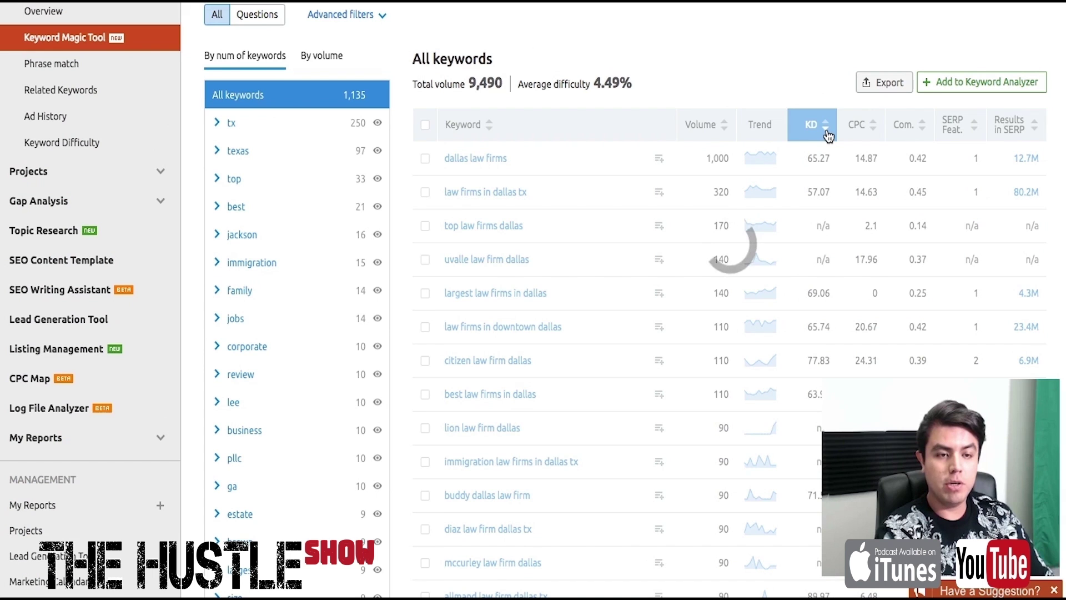
left_click(819, 156)
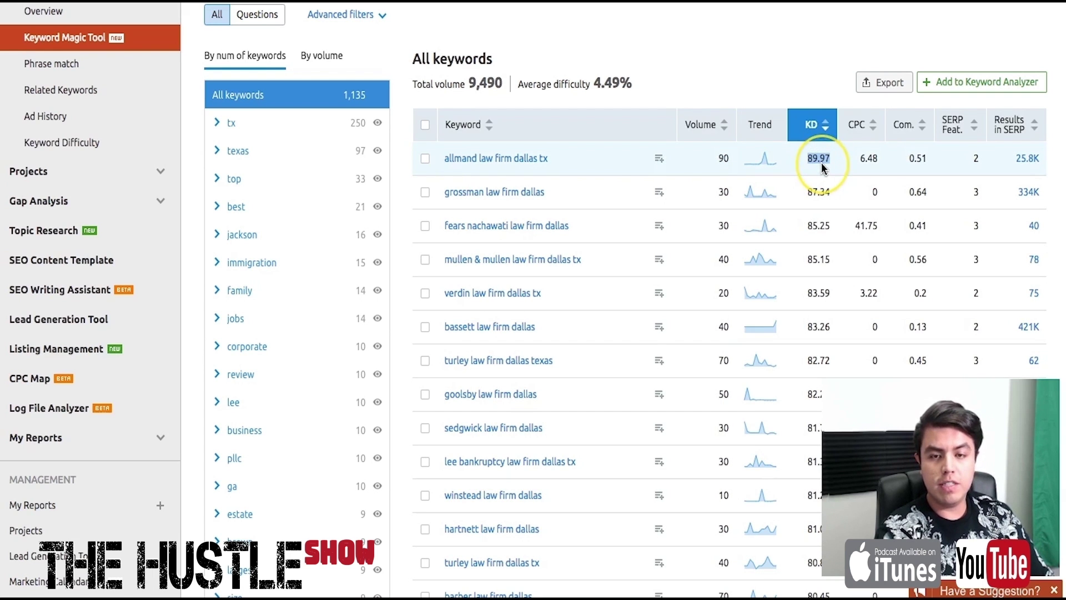
- Reverse the keyword difficulty sort to lowest first, and check the first keyword's difficulty and volume
scroll(821, 167, "down", 1)
left_click(825, 65)
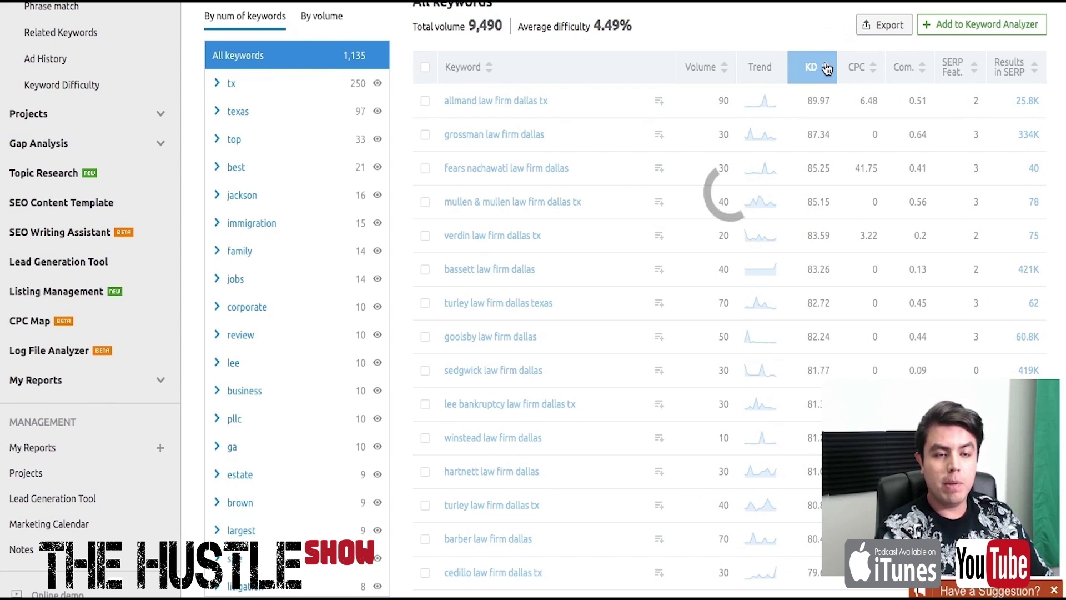
left_click(828, 105)
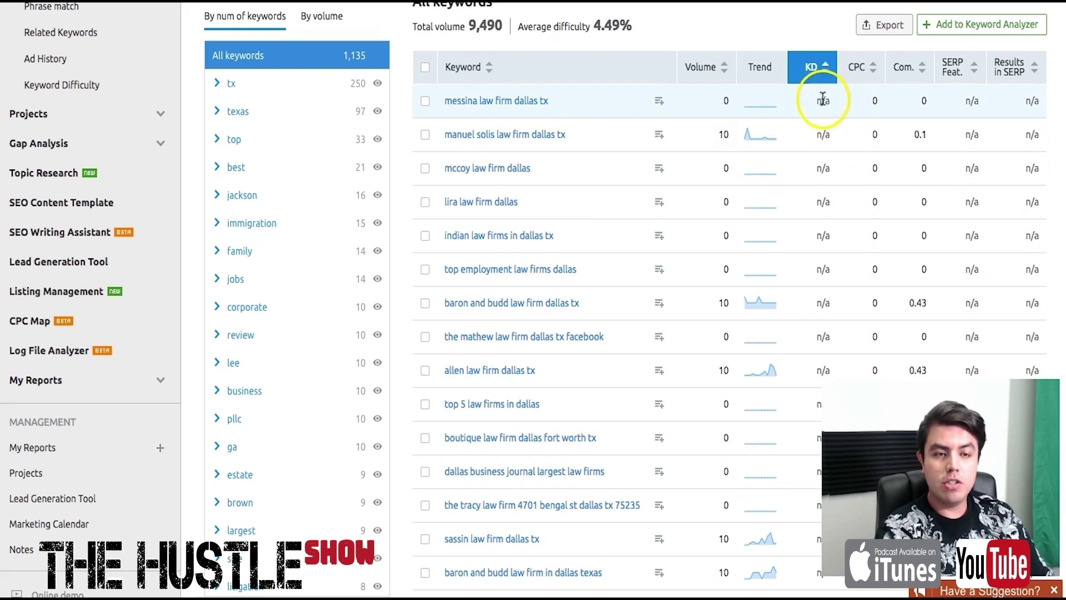
left_click(819, 99)
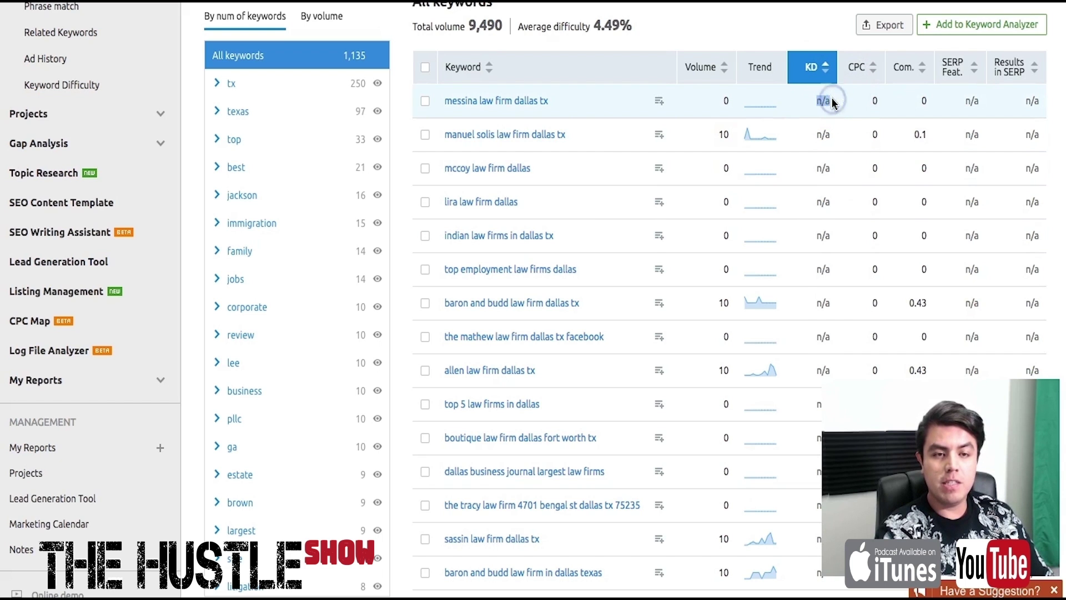
left_click(725, 102, "shift")
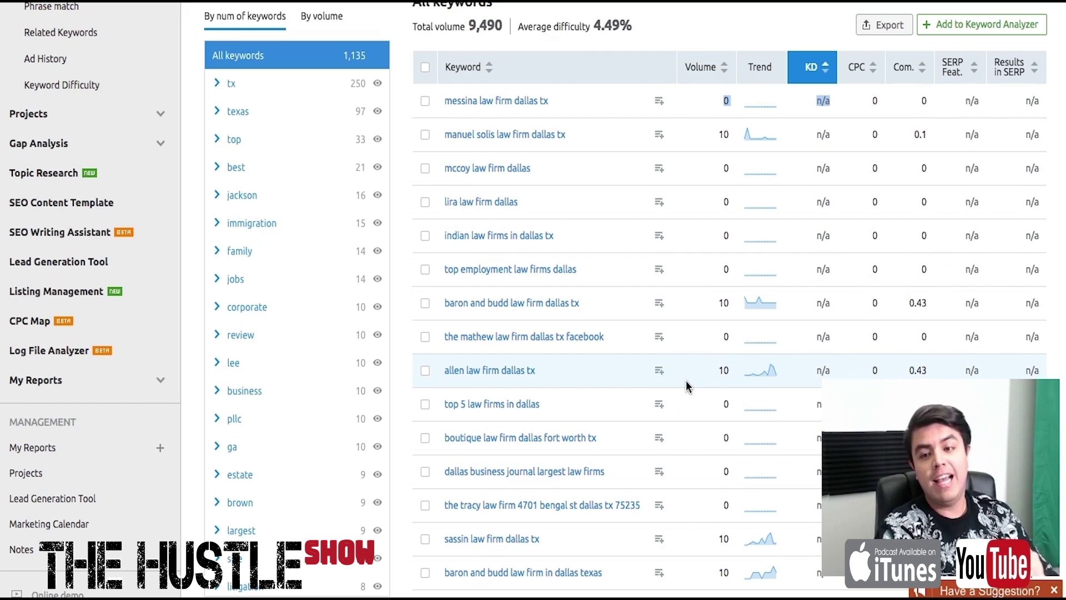
- Look through the first page of sorted Dallas keywords, examining their keyword difficulty and search volume down to the end
left_click(845, 233)
right_click(845, 233)
left_click(821, 216)
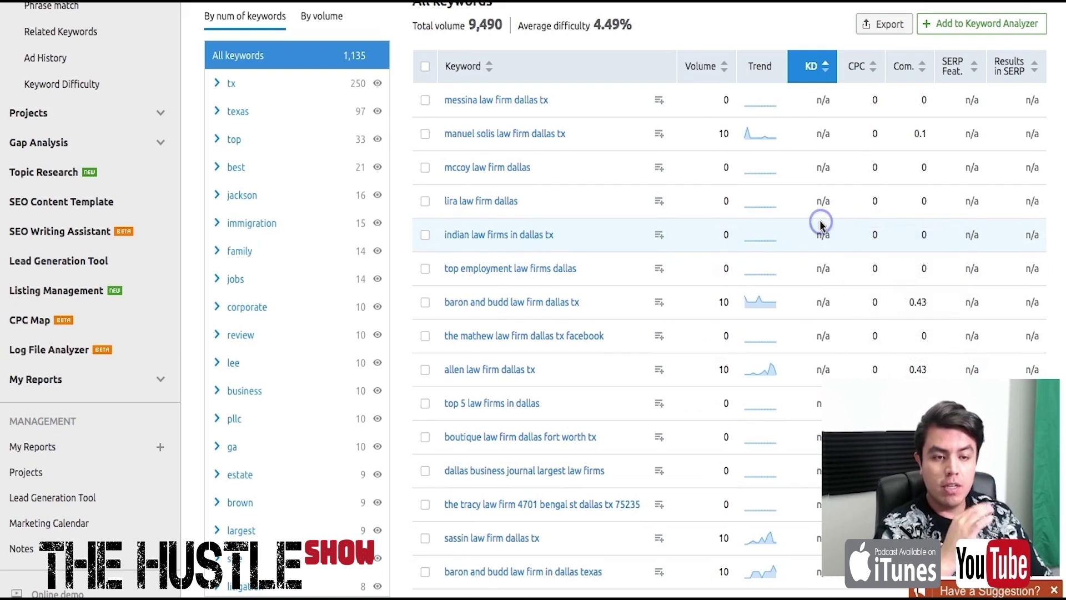
scroll(820, 222, "down", 5)
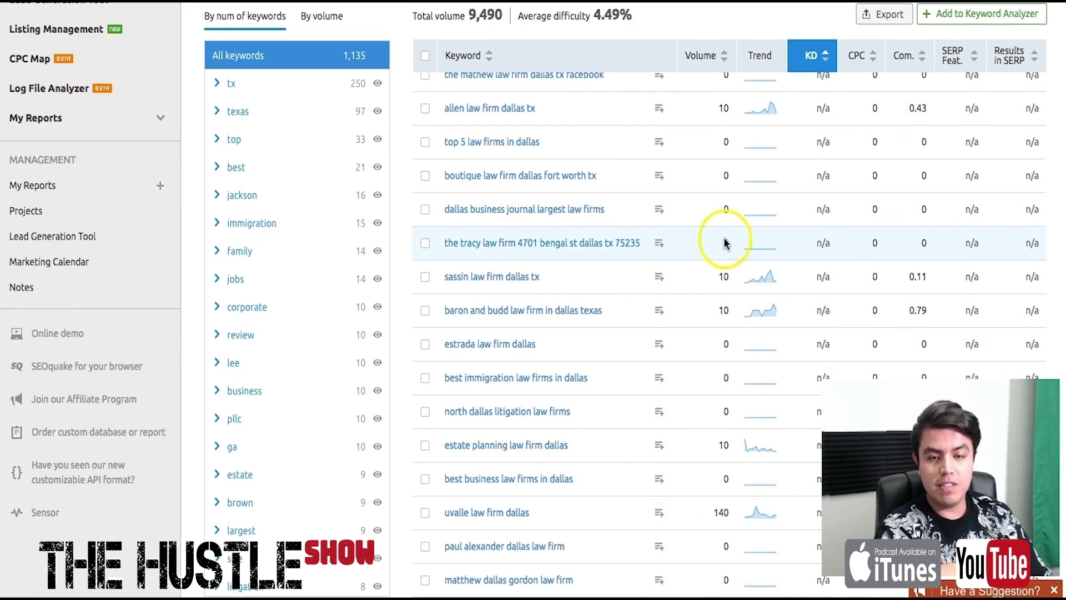
scroll(849, 241, "down", 9)
scroll(848, 241, "up", 3)
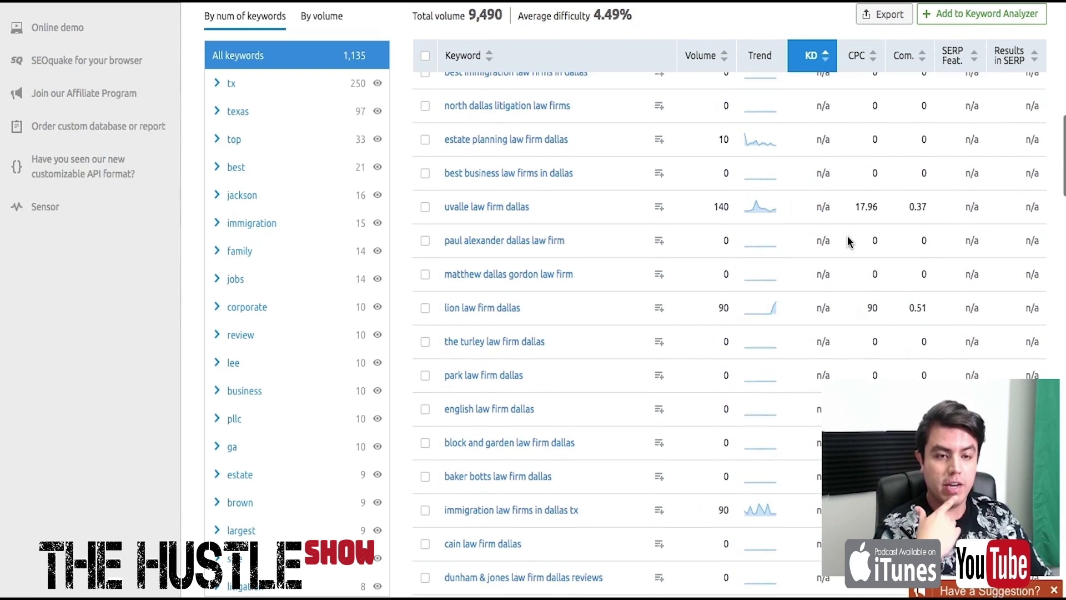
scroll(847, 240, "down", 8)
scroll(848, 240, "down", 20)
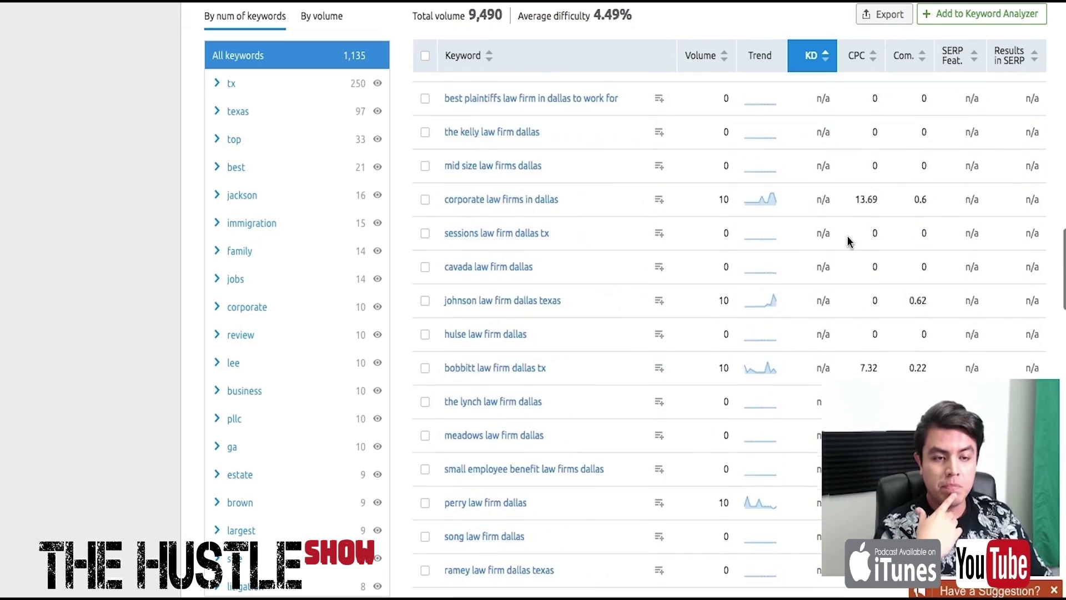
scroll(848, 240, "up", 10)
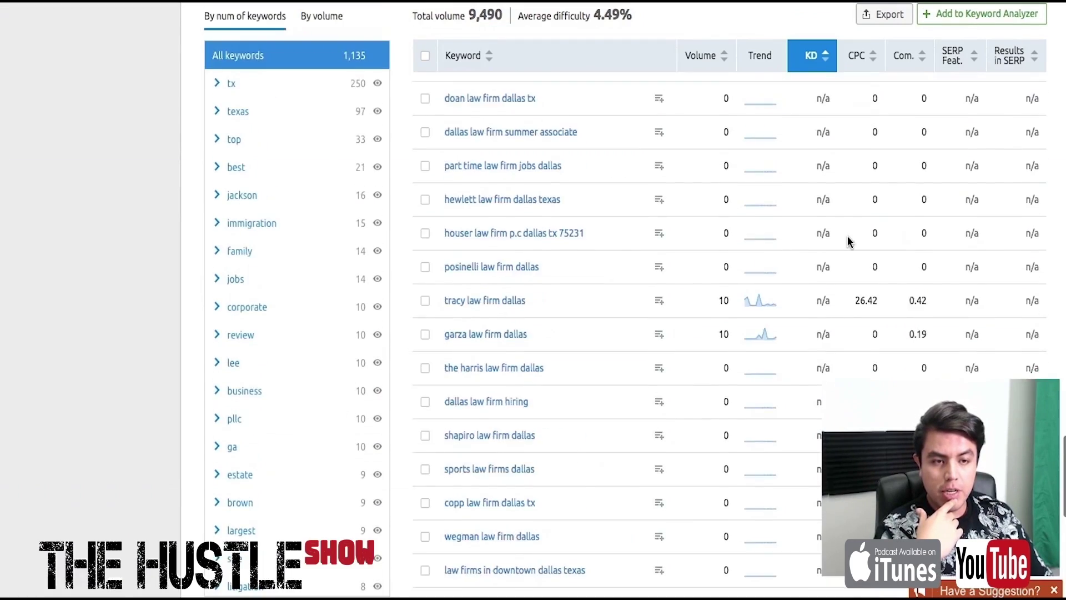
scroll(848, 241, "down", 3)
left_click(565, 376)
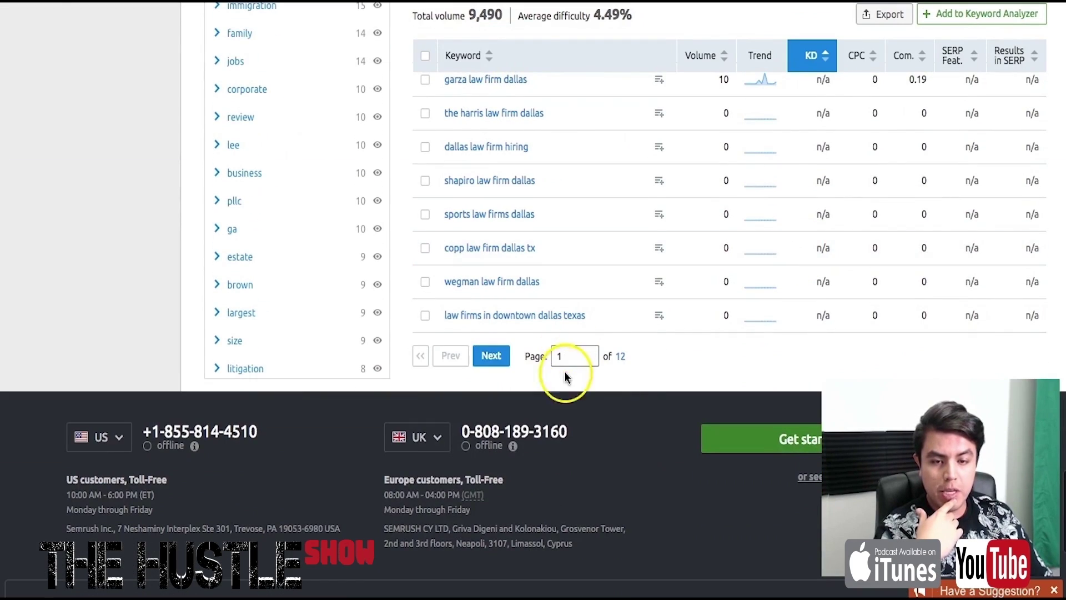
- Open page 2 of the sorted keyword list and scan its difficulty and volume values
left_click(499, 356)
scroll(861, 244, "down", 5)
scroll(856, 250, "up", 2)
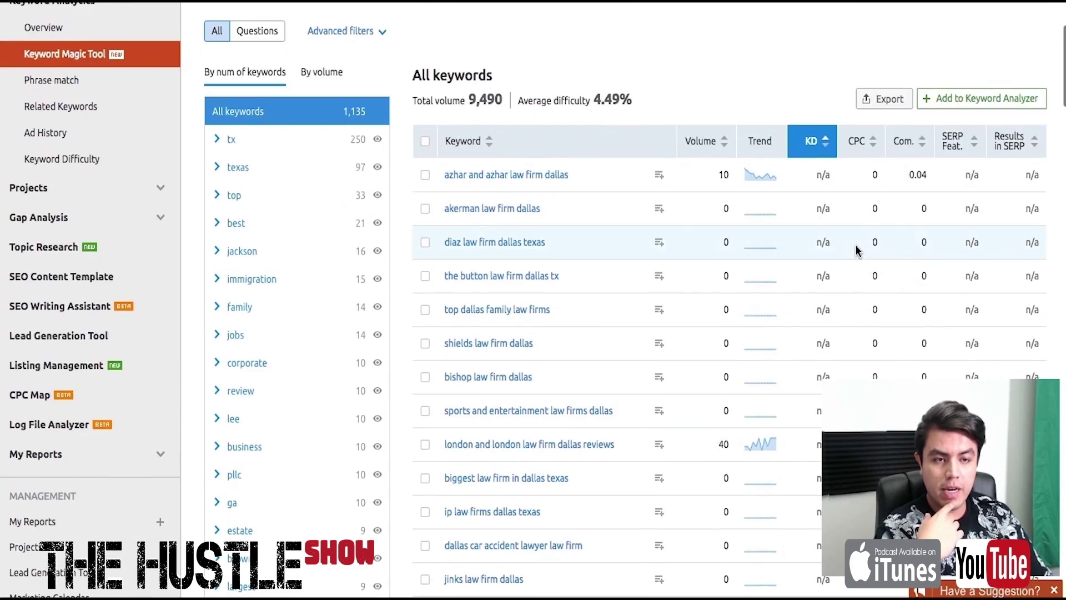
scroll(855, 250, "down", 20)
scroll(856, 249, "up", 20)
scroll(855, 249, "down", 8)
- Open page 3 of the keyword list and look through it for keyword difficulty scores
left_click(481, 277)
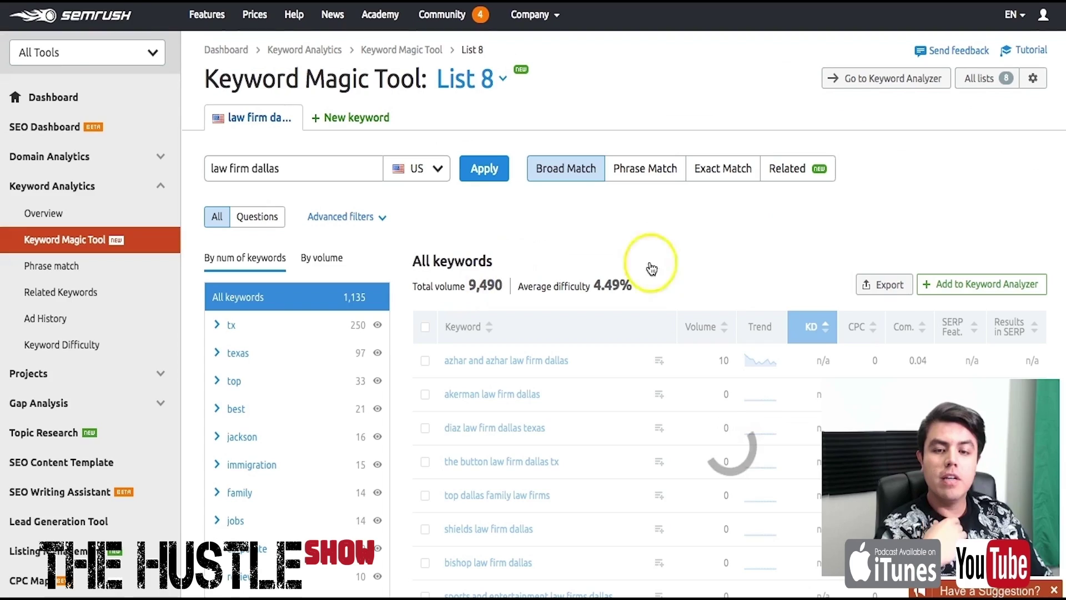
scroll(822, 227, "down", 15)
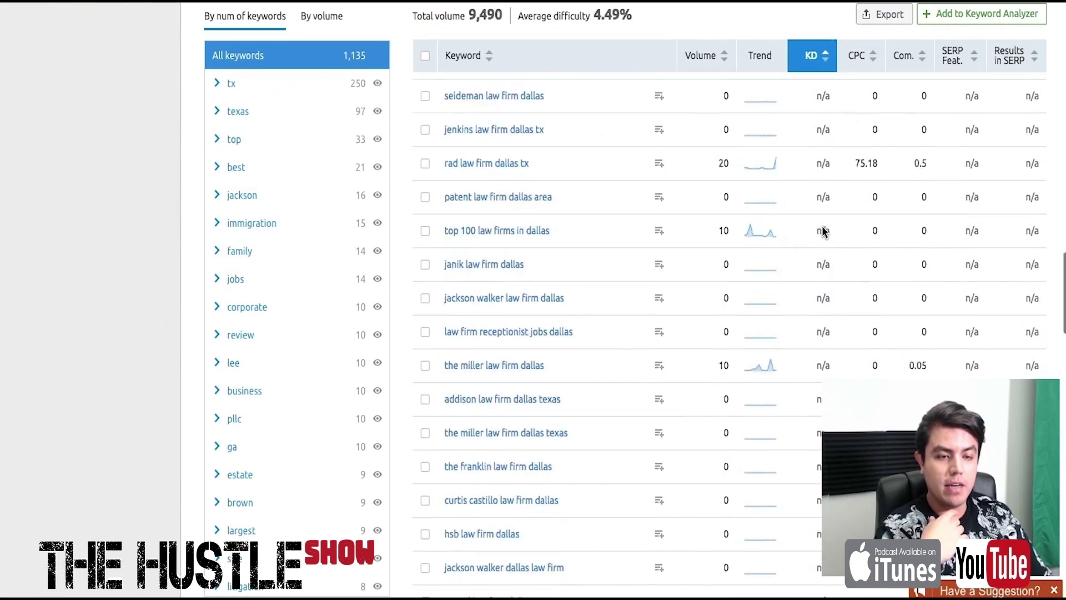
scroll(823, 232, "down", 3)
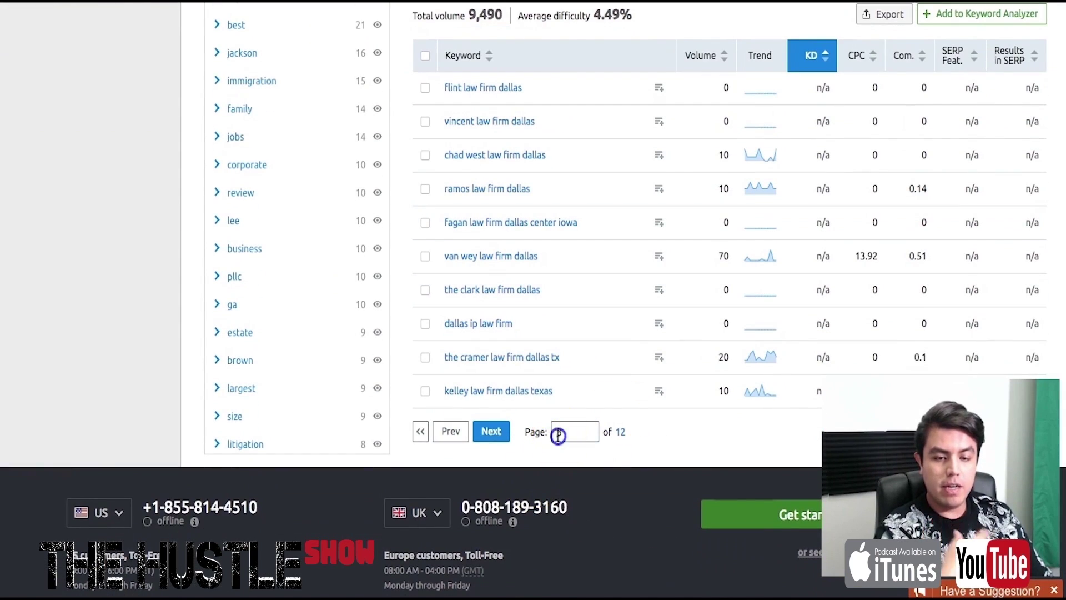
- Jump to page 5 of the keyword list and scan it for keyword difficulty scores
key("Return")
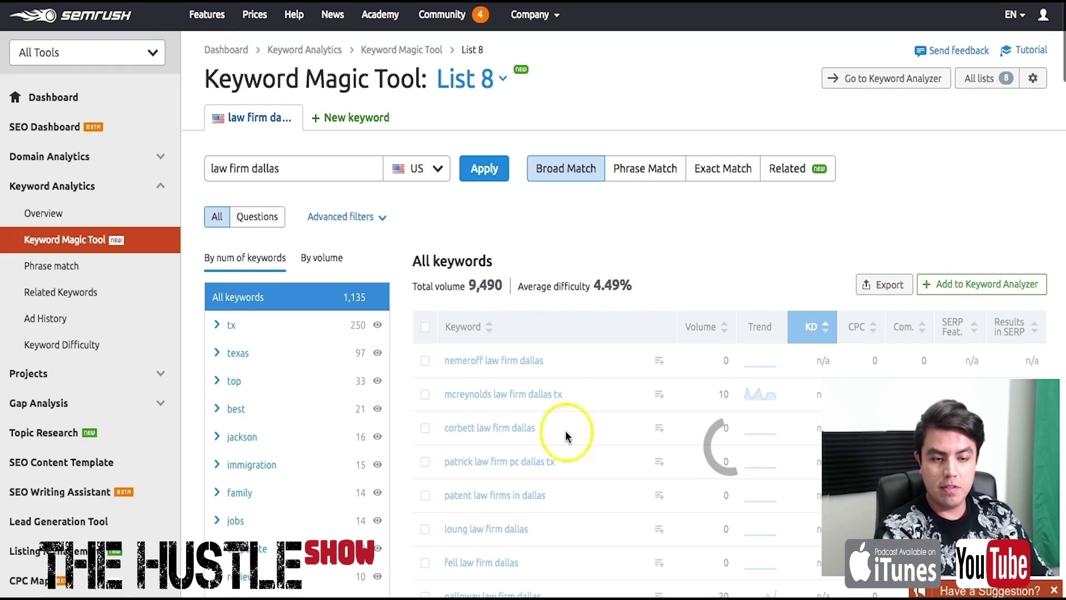
scroll(737, 365, "down", 5)
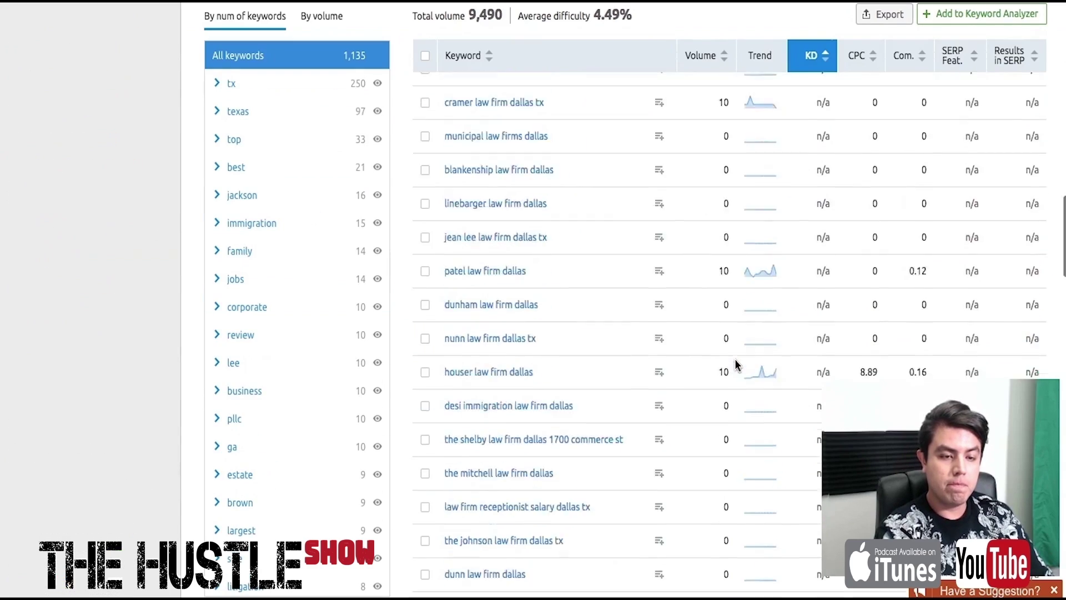
scroll(734, 363, "down", 10)
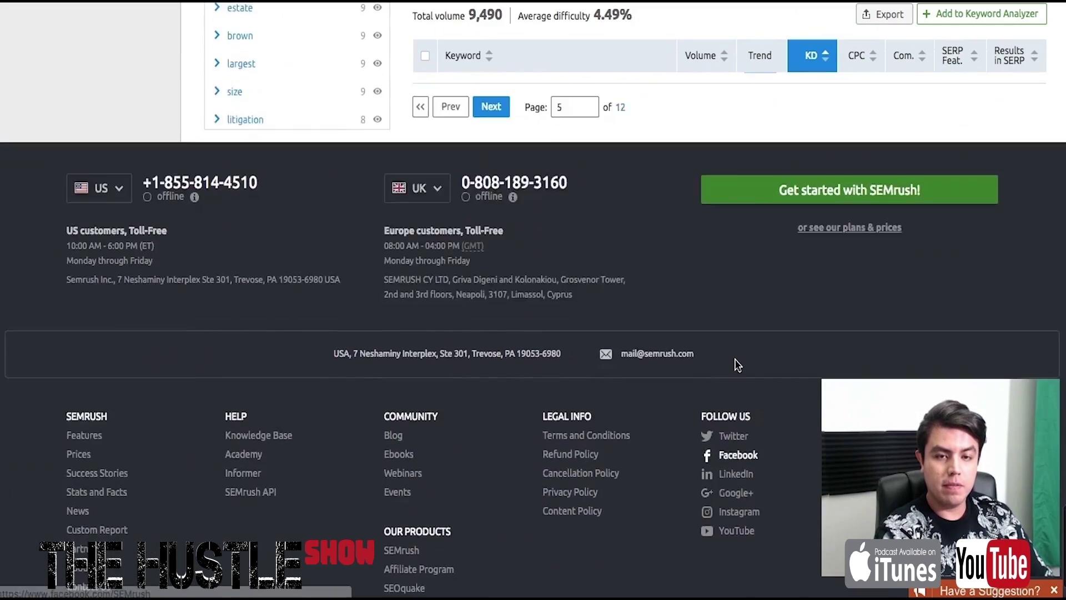
scroll(734, 364, "up", 5)
- Jump to page 7 of the keyword list and look through its difficulty and volume values
left_click(528, 457)
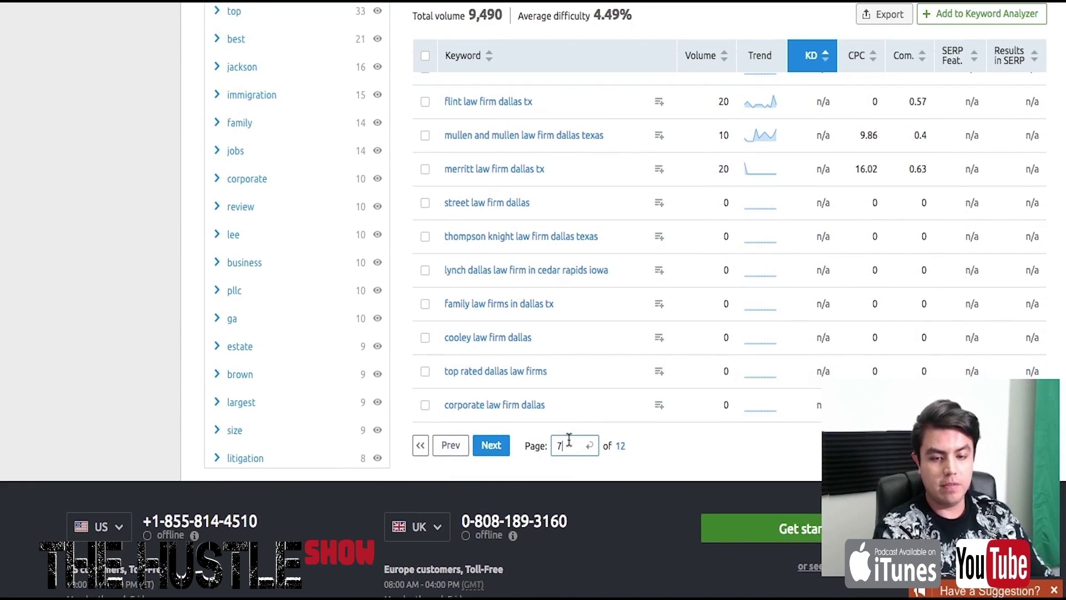
type("7")
key("Return")
left_click(727, 356)
scroll(728, 355, "down", 6)
scroll(728, 356, "down", 10)
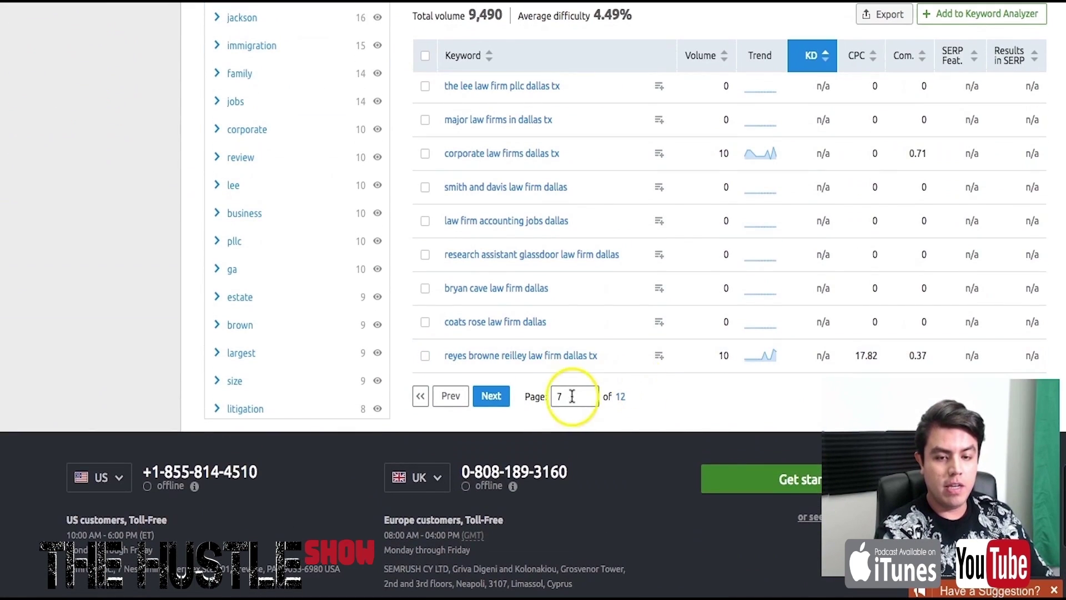
- Jump to page 9 of the keyword list and scan it down to the last keyword for difficulty scores
key("Return")
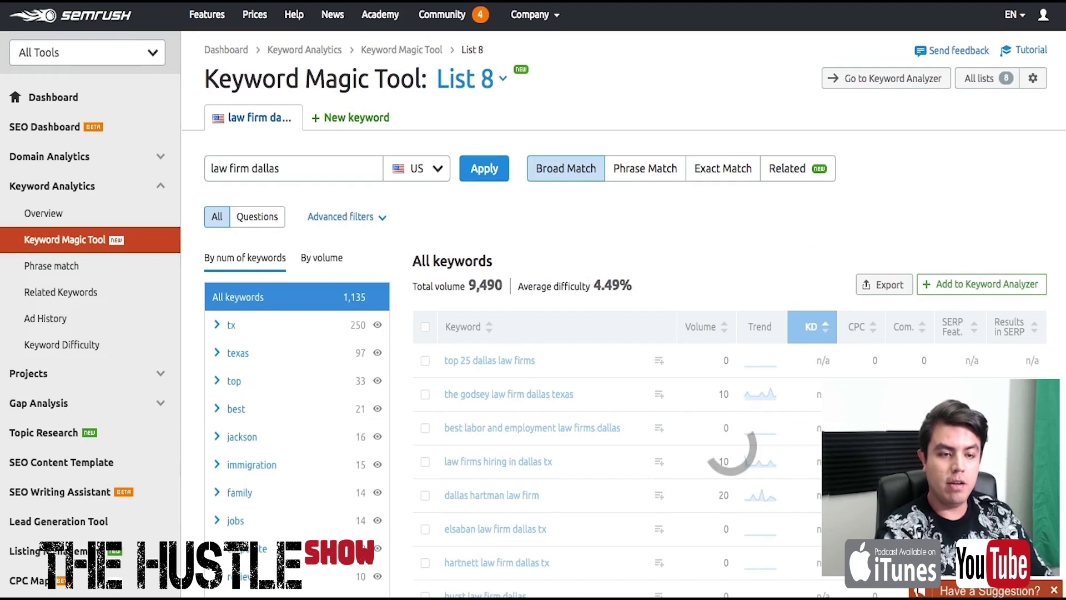
scroll(718, 348, "down", 4)
scroll(718, 349, "down", 12)
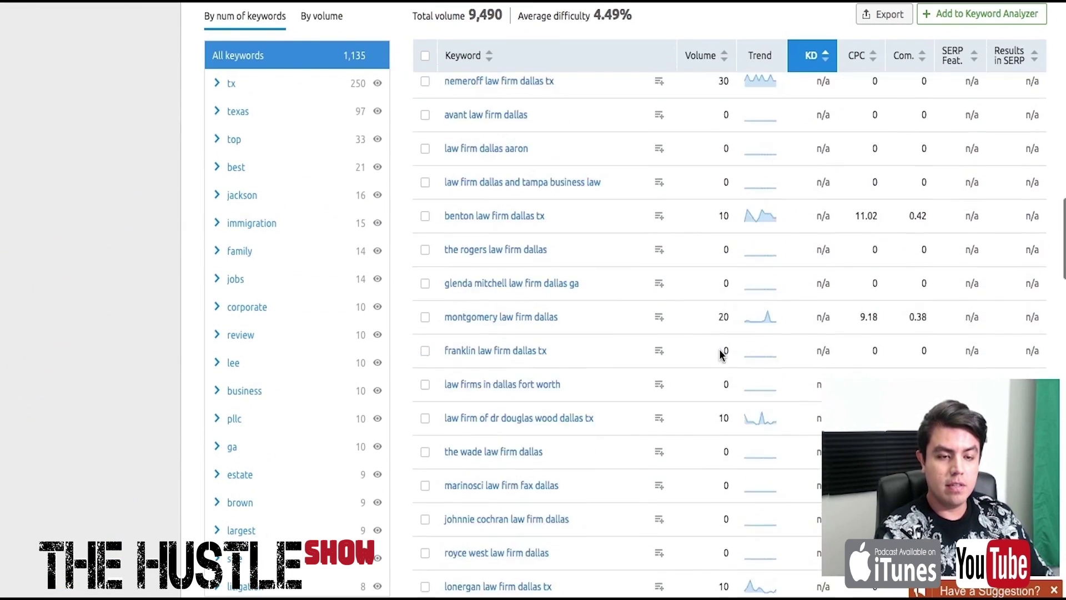
scroll(720, 354, "down", 6)
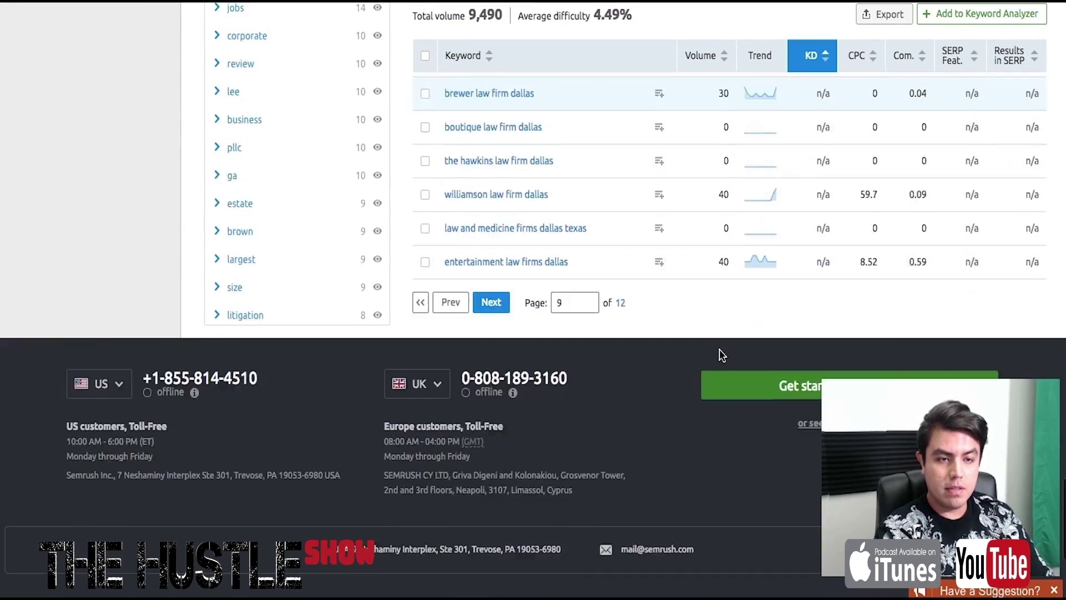
- Jump to page 11 of the keyword list and look through its keywords for difficulty scores
left_click(575, 143)
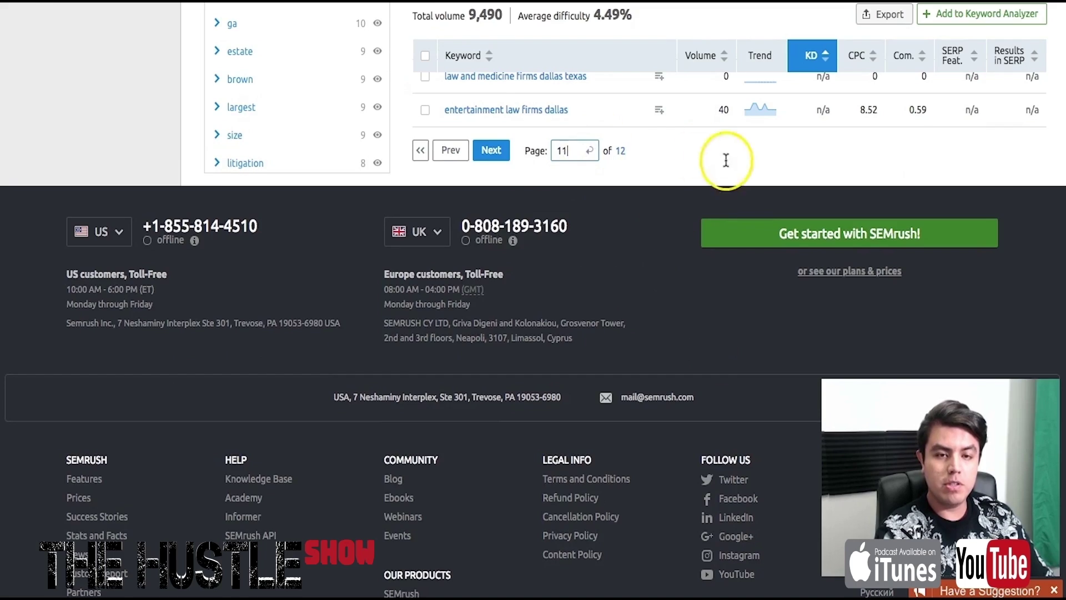
key("Return")
scroll(644, 268, "down", 15)
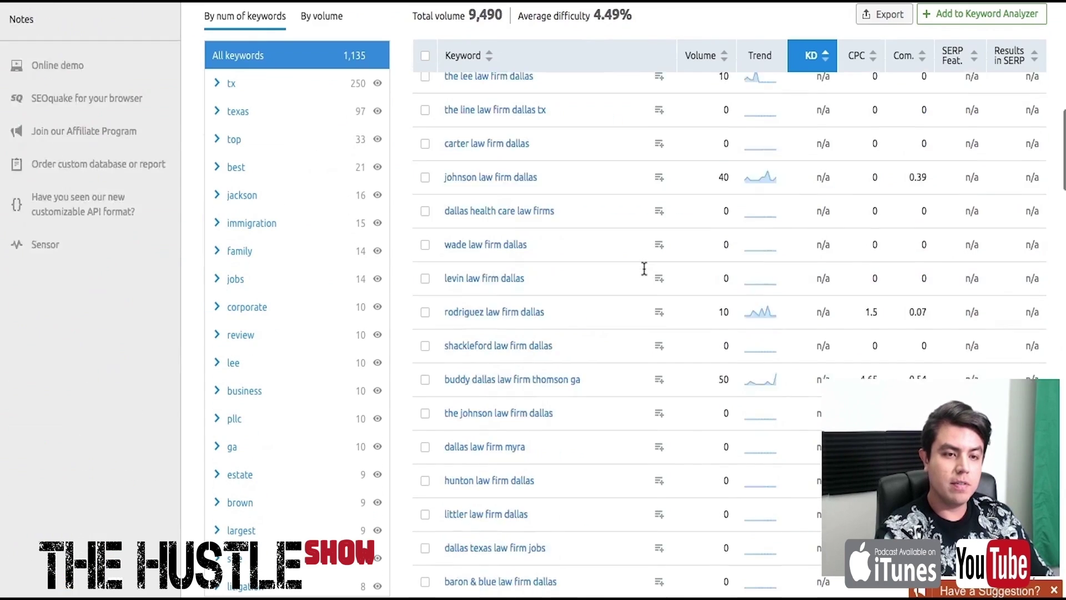
- Find where numeric difficulty scores begin in the Dallas law firm keyword list and examine the first scored keywords
scroll(644, 269, "up", 7)
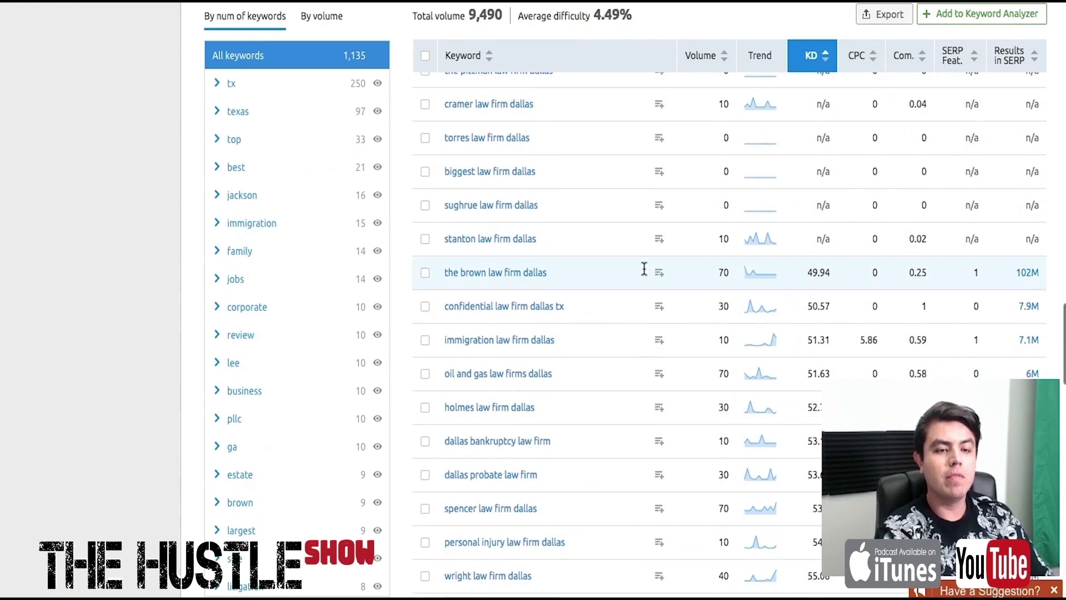
scroll(644, 269, "down", 2)
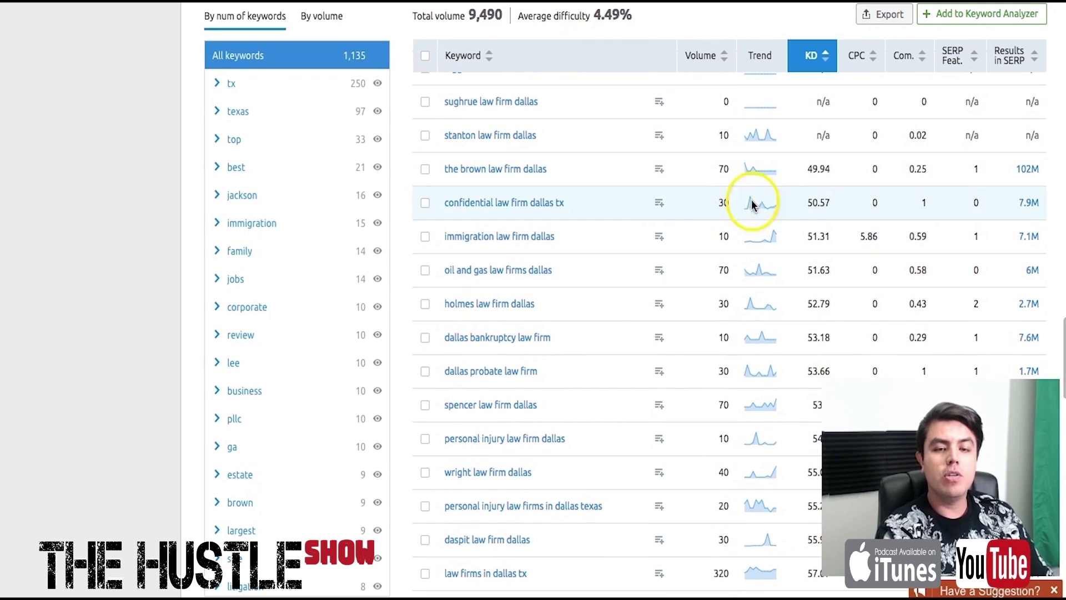
left_click(815, 167)
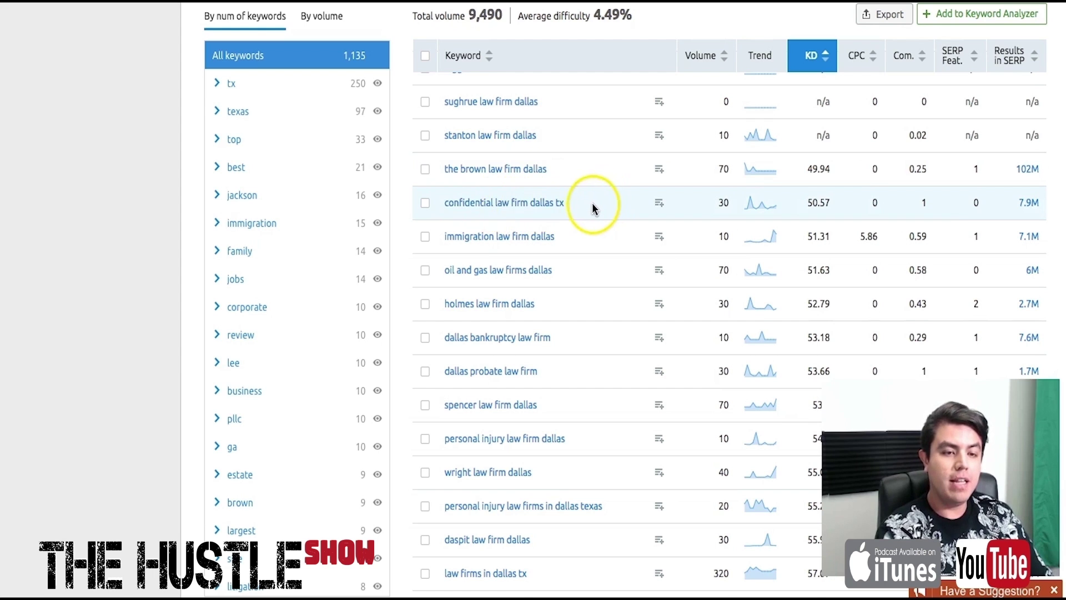
- Examine the keywords "confidential law firm dallas tx" and "immigration law firm dallas", including the immigration keyword's search volume
scroll(590, 207, "down", 1)
left_click_drag(578, 157, 452, 157)
left_click(443, 157)
left_click(581, 197)
left_click_drag(582, 197, 447, 188)
left_click(443, 186)
left_click_drag(555, 190, 436, 195)
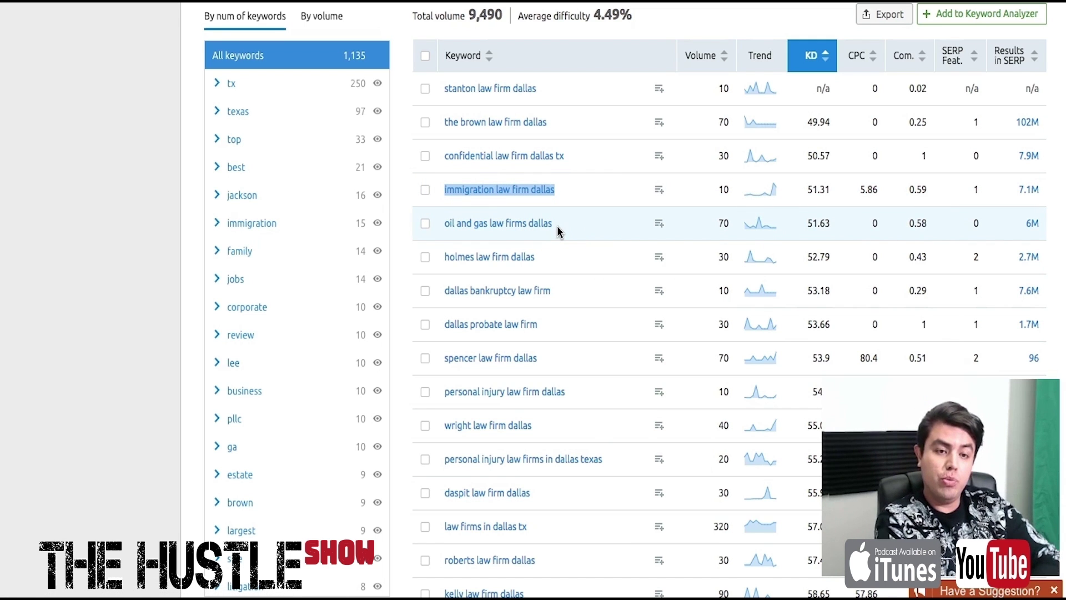
left_click(720, 188)
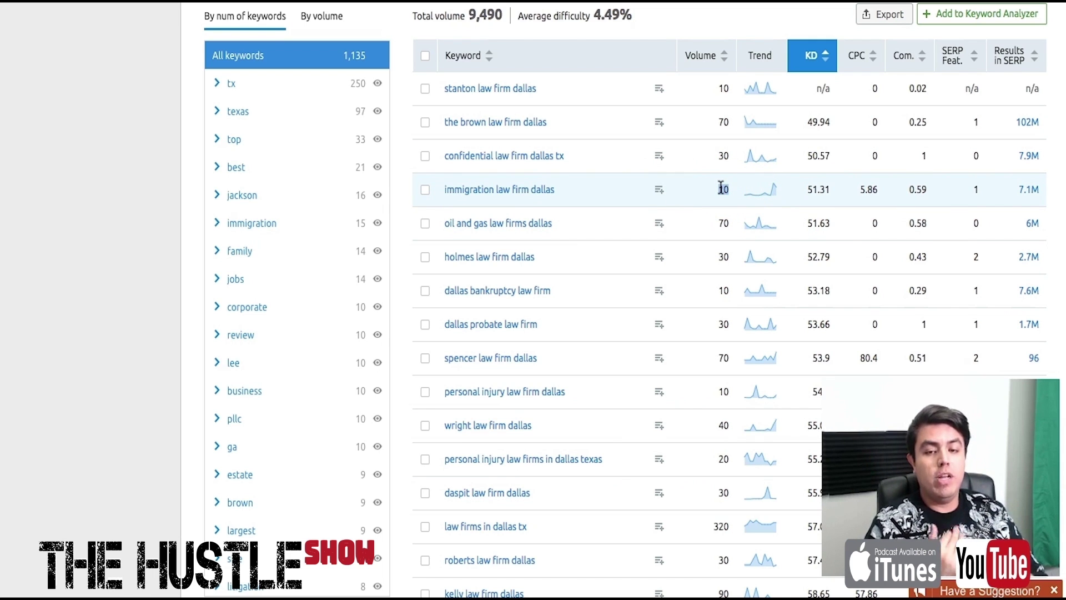
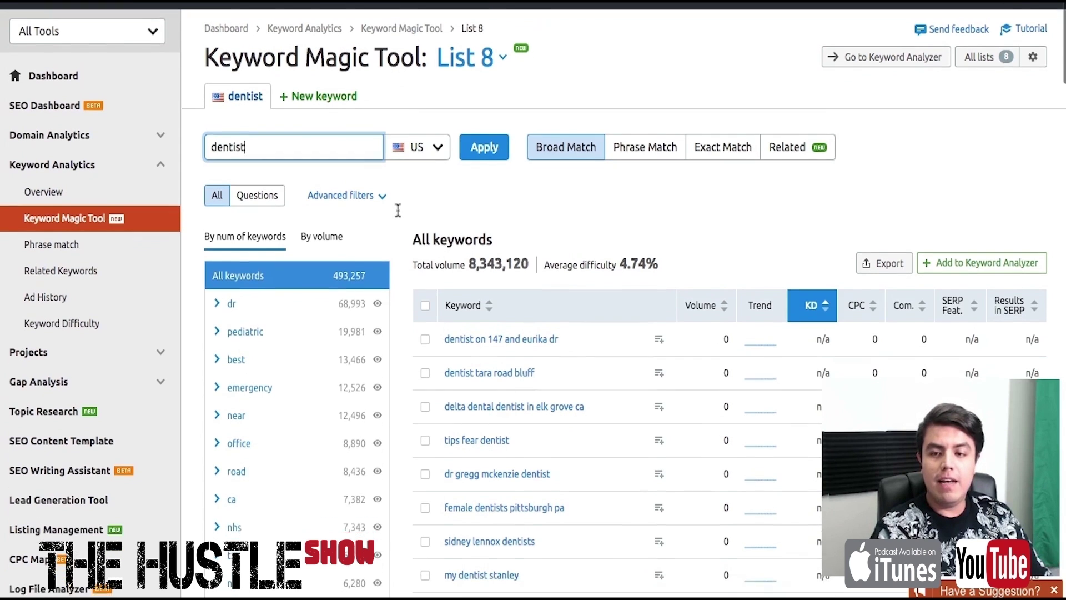
- Sort the dentist keyword list by descending search volume and review the highest-volume keywords
scroll(441, 176, "down", 3)
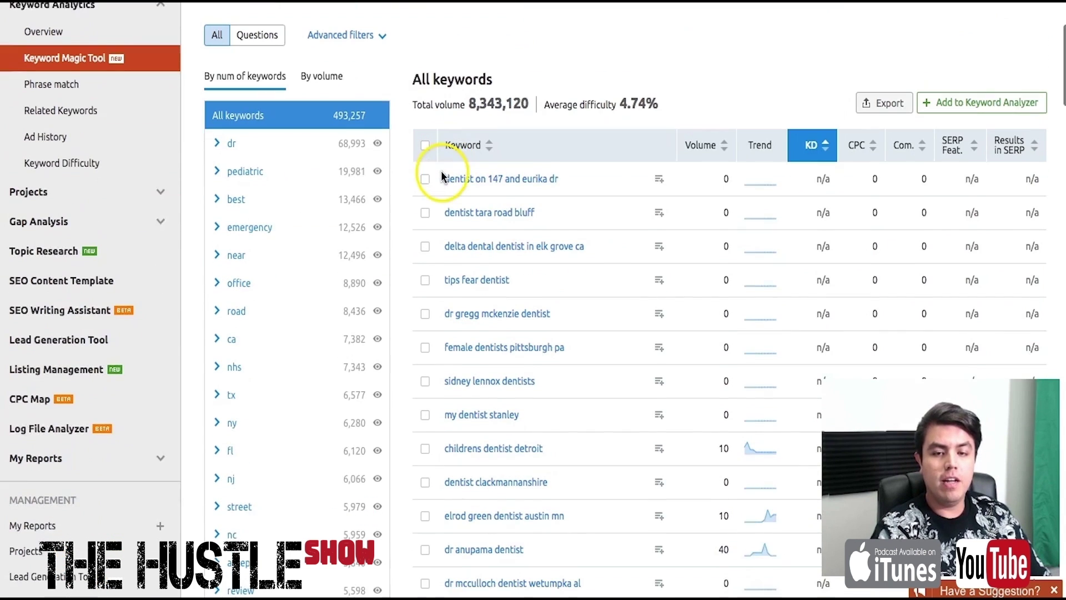
left_click(726, 143)
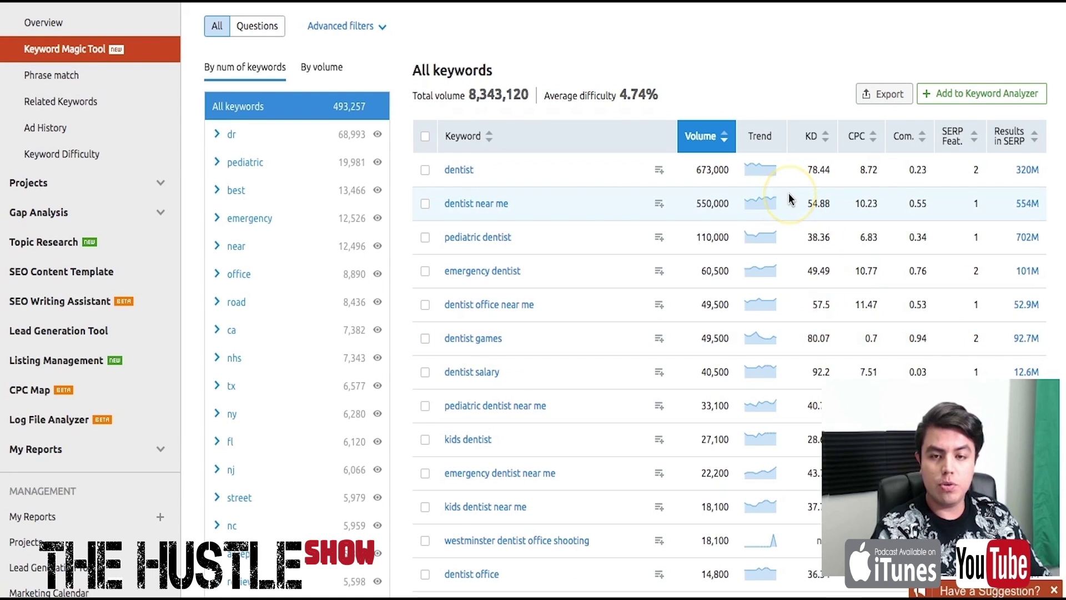
scroll(594, 203, "down", 2)
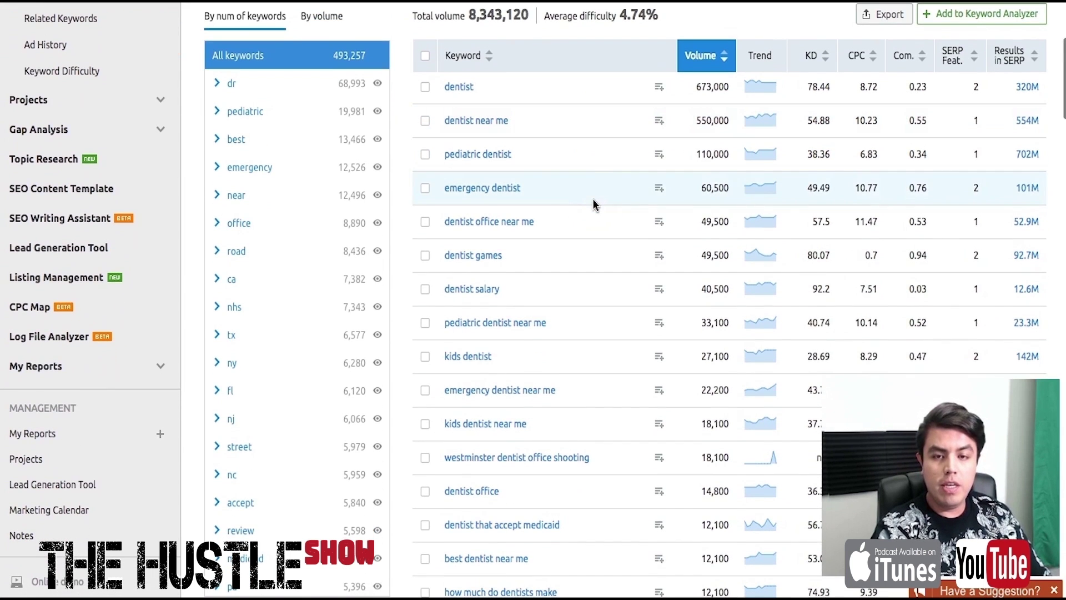
scroll(560, 373, "down", 3)
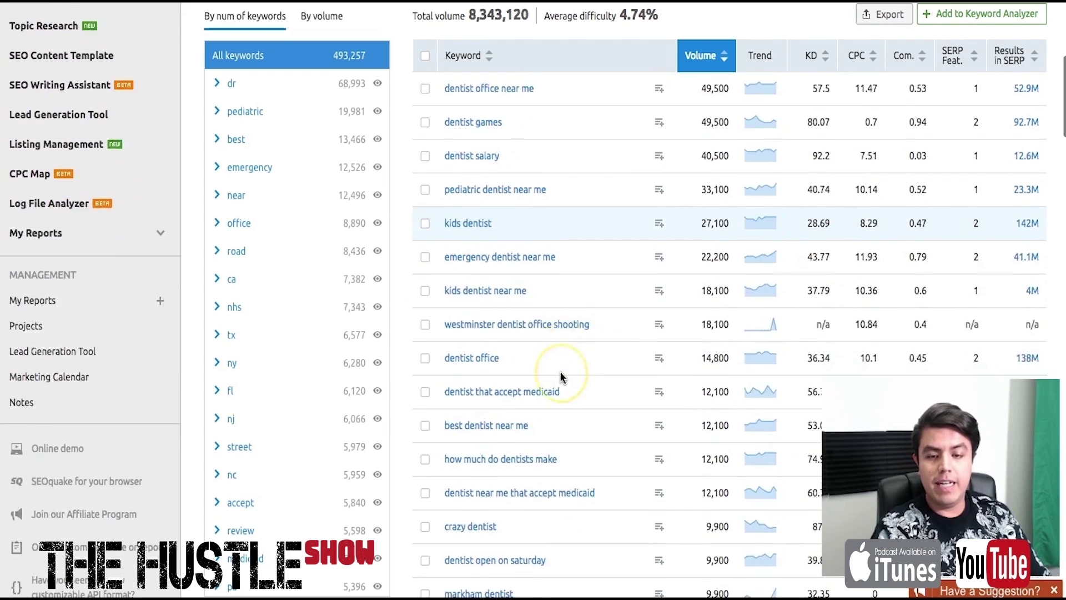
scroll(560, 375, "down", 1)
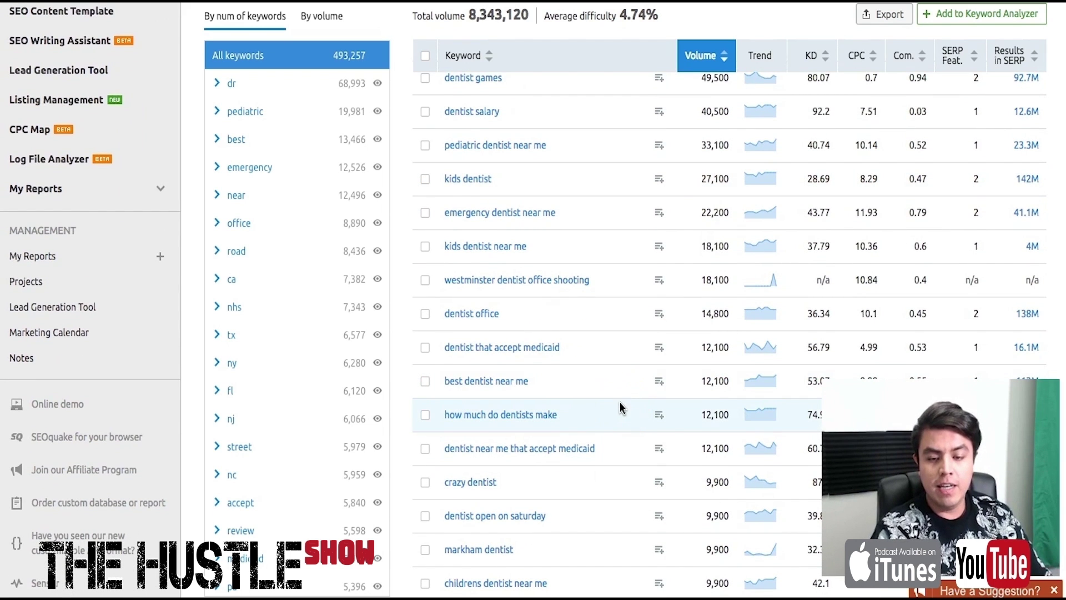
scroll(620, 408, "up", 5)
left_click(271, 64)
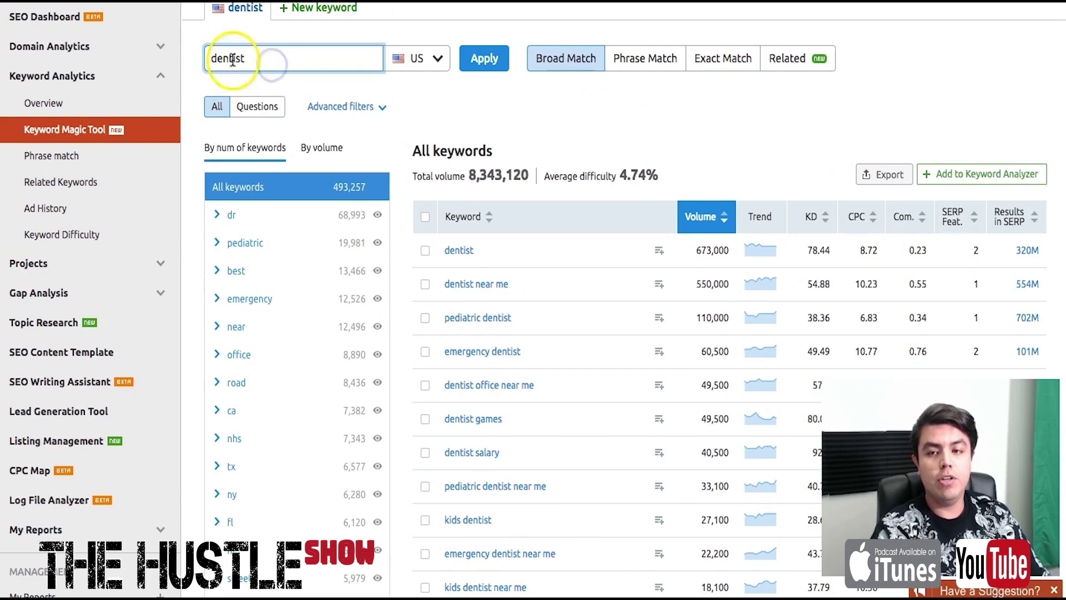
- Locate the city keyword "dentist san antonio" in the list and check its search volume and keyword difficulty
scroll(659, 221, "down", 15)
scroll(660, 220, "down", 3)
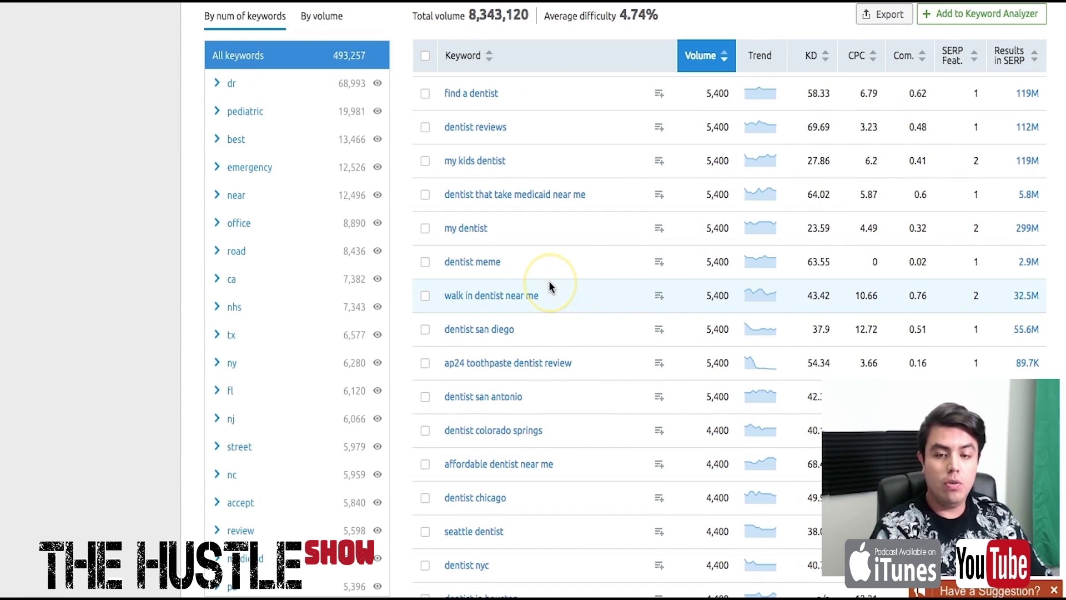
scroll(549, 285, "down", 5)
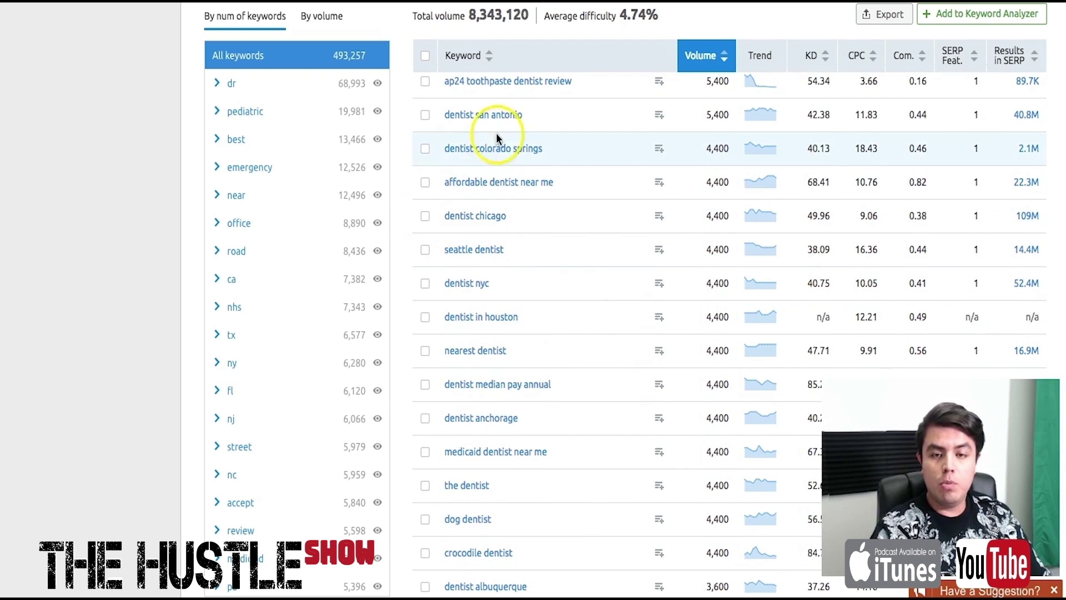
left_click(447, 116)
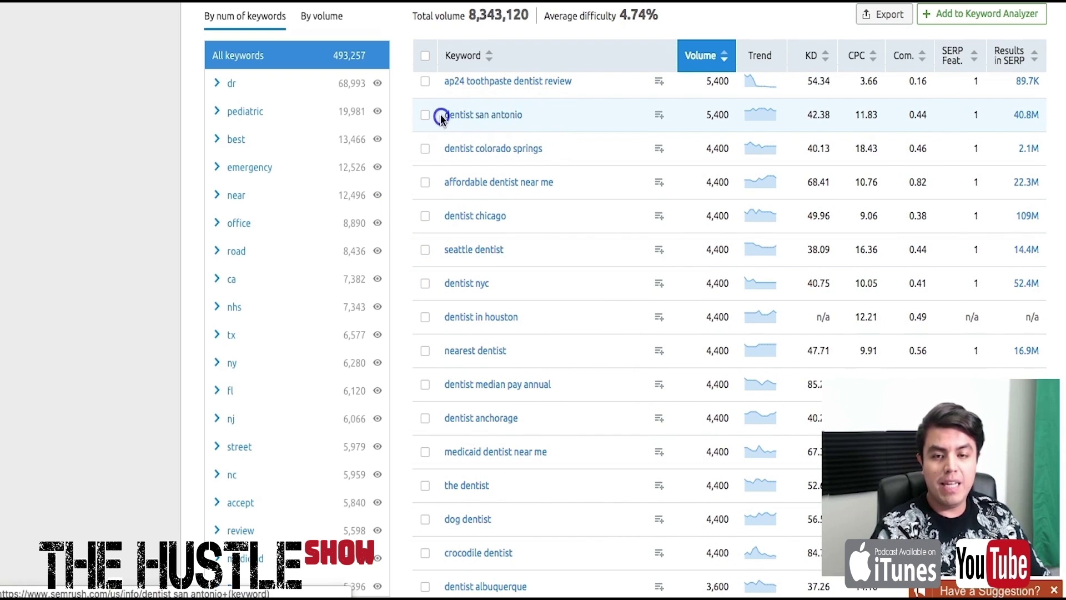
left_click(440, 115)
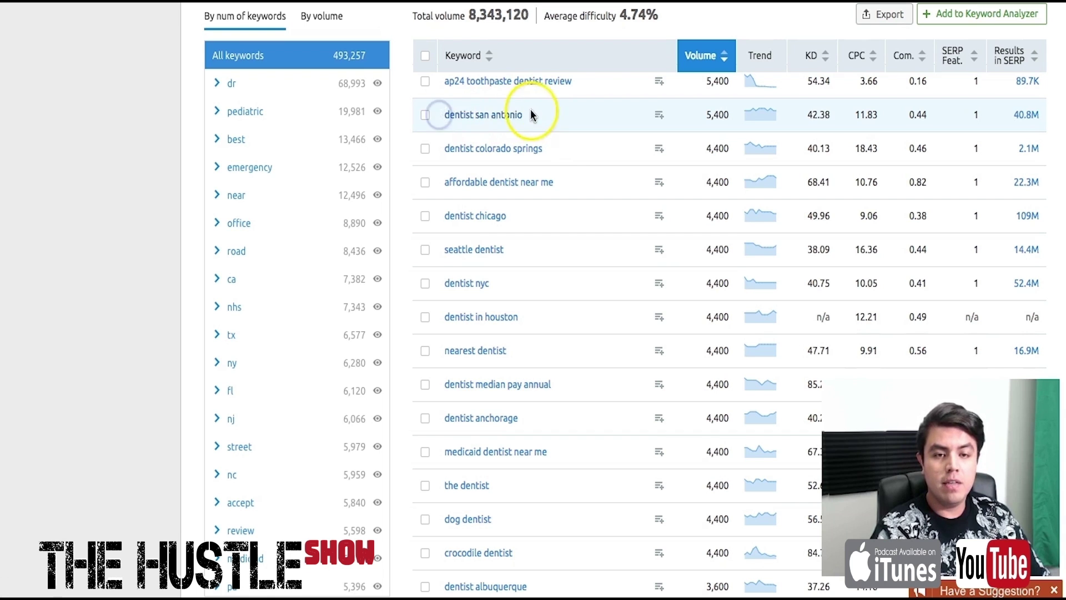
left_click_drag(532, 115, 446, 113)
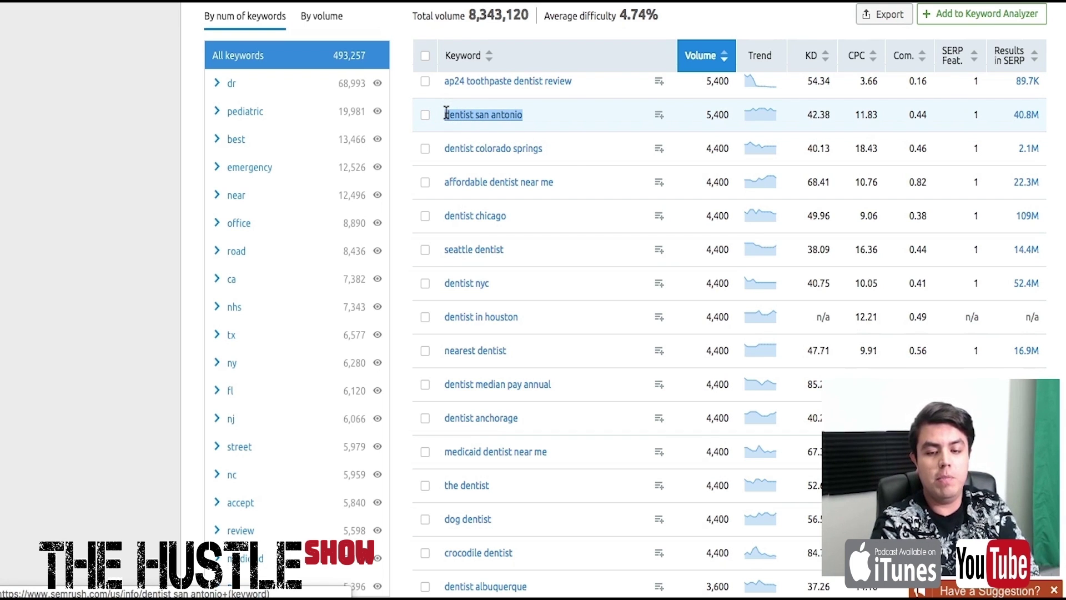
left_click_drag(452, 112, 501, 121)
left_click_drag(692, 108, 726, 111)
double_click(818, 114)
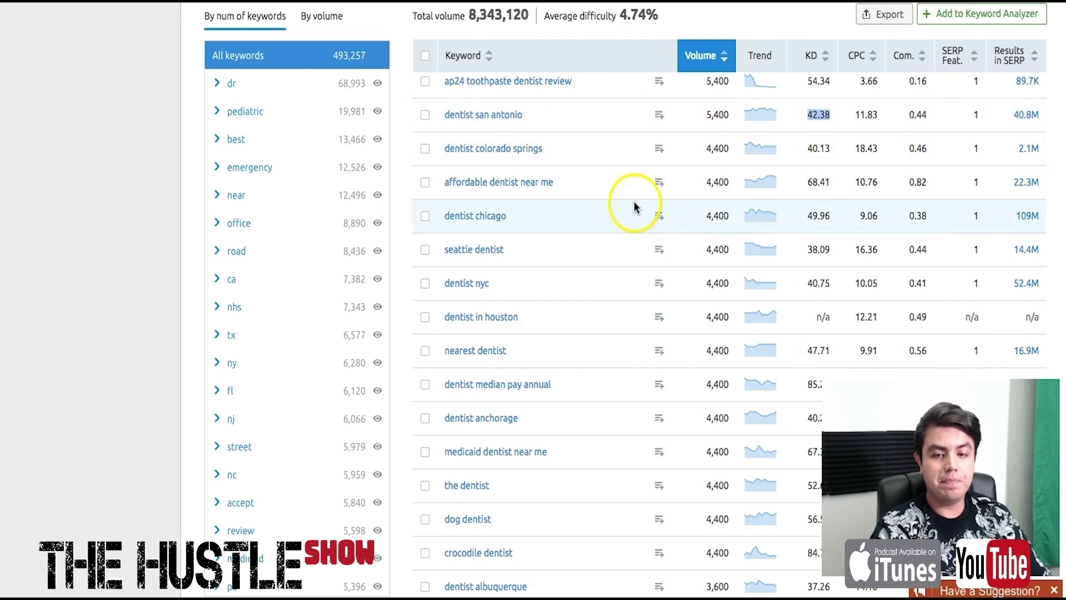
- Locate the keyword "dentist nyc" and check its keyword difficulty and search volume
scroll(610, 216, "down", 1)
left_click(519, 226)
left_click_drag(519, 225, 435, 226)
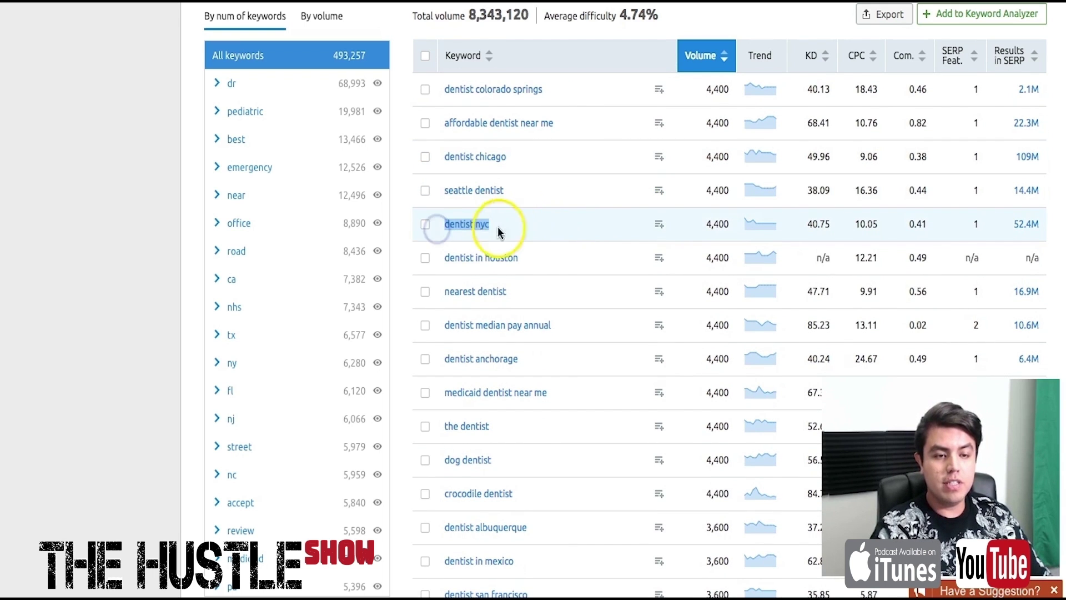
left_click(828, 227)
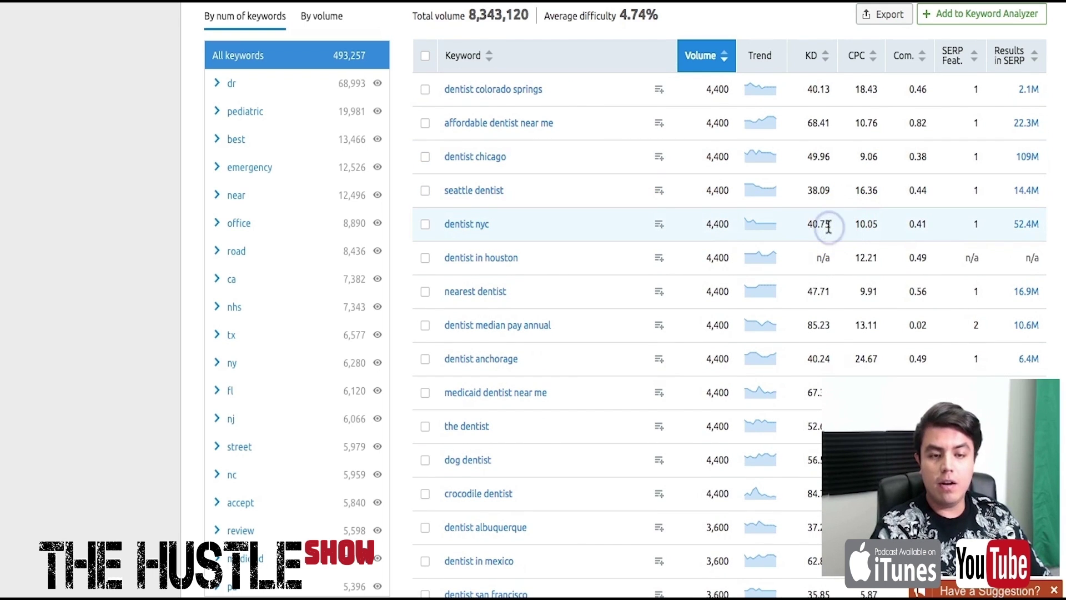
left_click(729, 237)
- Look through the remaining dentist keywords for city-specific terms, comparing volume and difficulty, and return to the start of the list
scroll(578, 245, "down", 9)
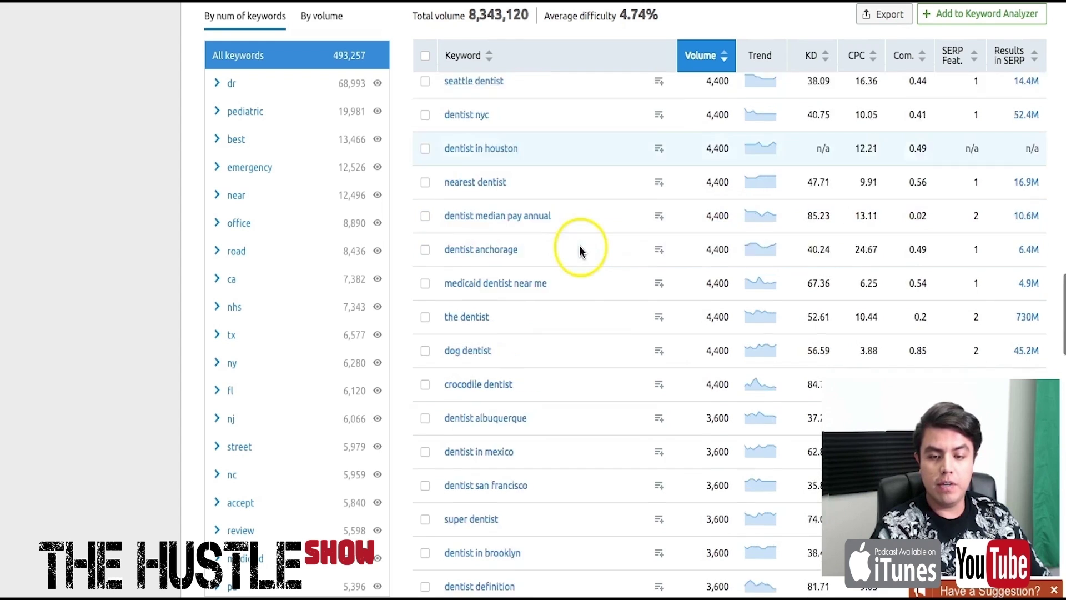
scroll(582, 225, "down", 1)
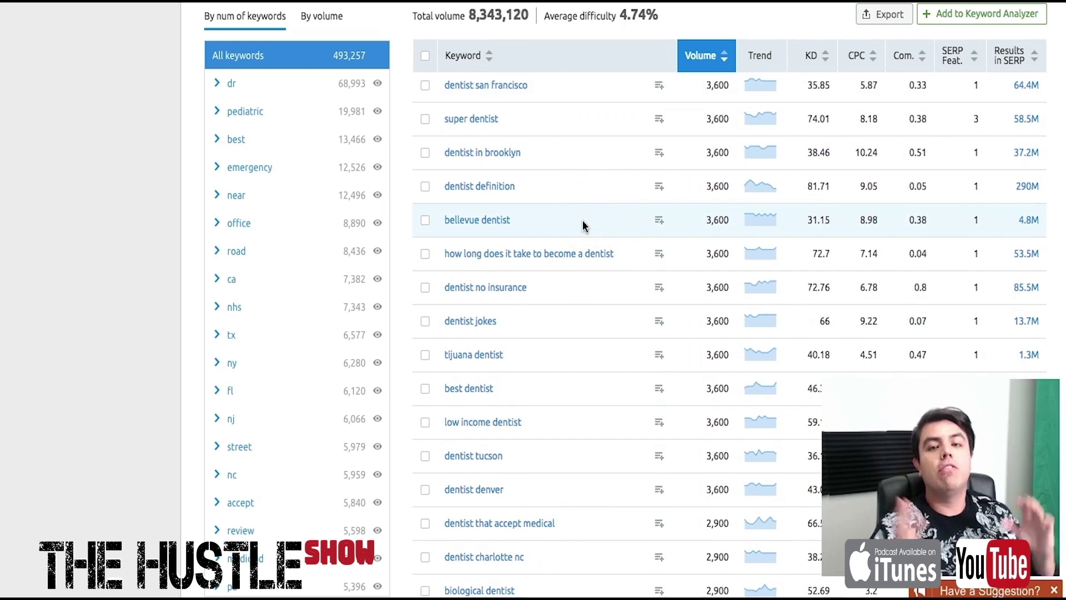
scroll(582, 219, "down", 1)
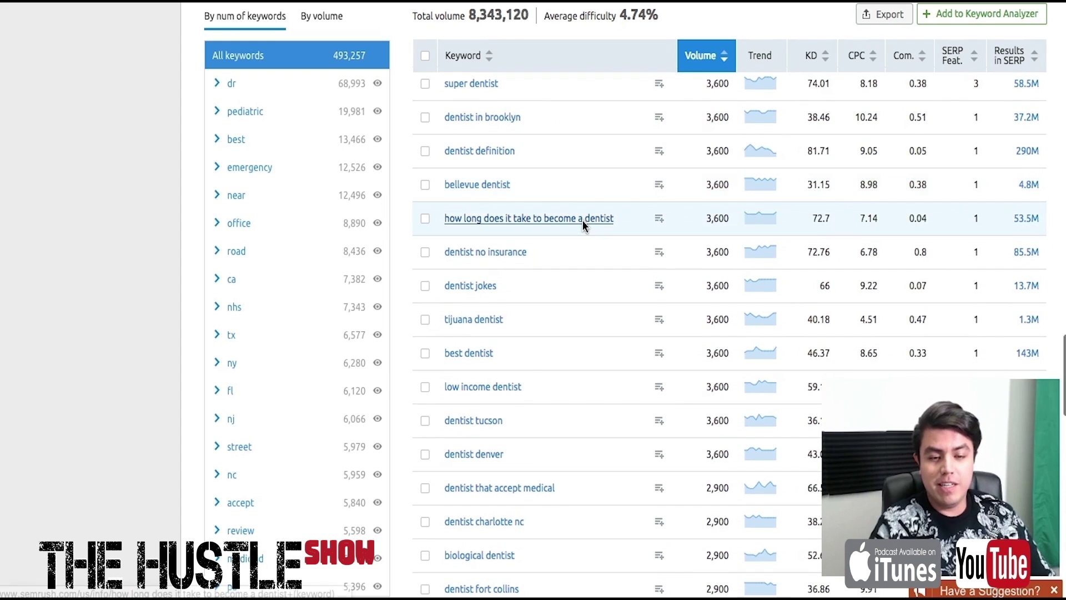
left_click(564, 386)
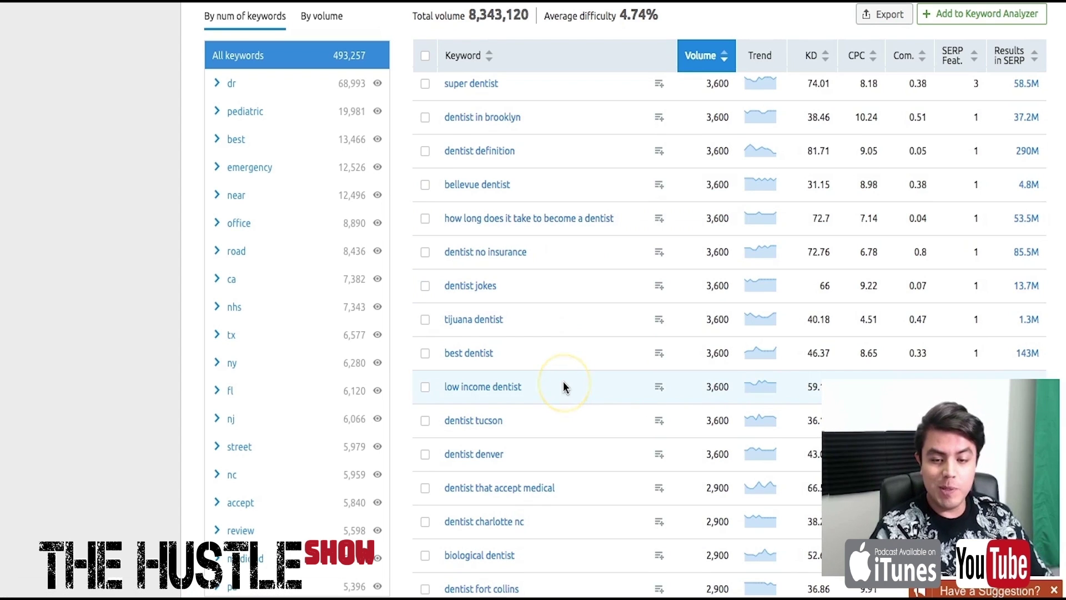
scroll(564, 386, "down", 6)
scroll(563, 387, "down", 1)
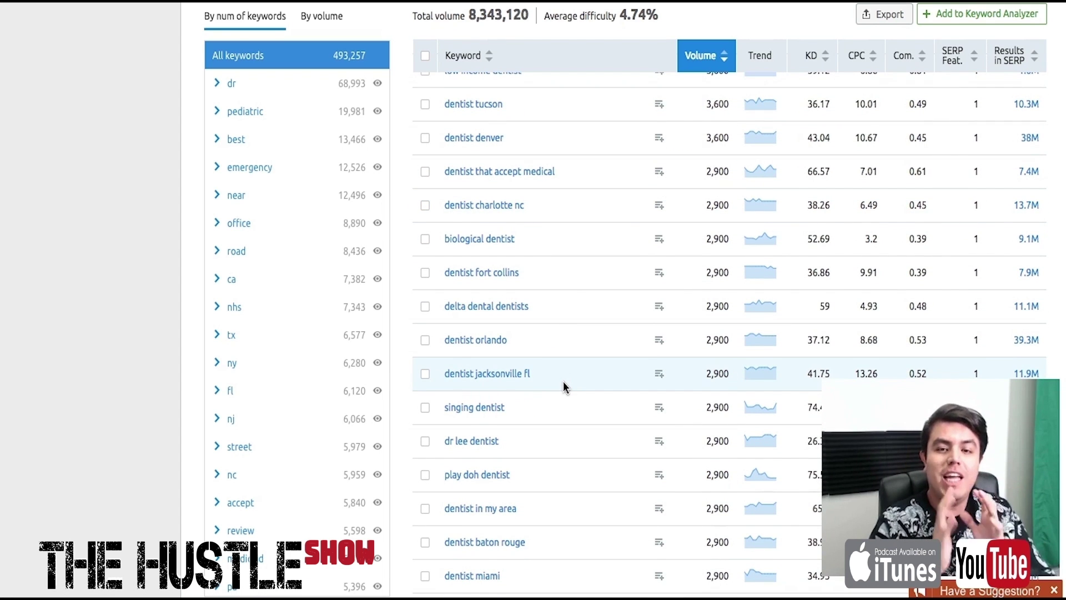
scroll(564, 387, "up", 15)
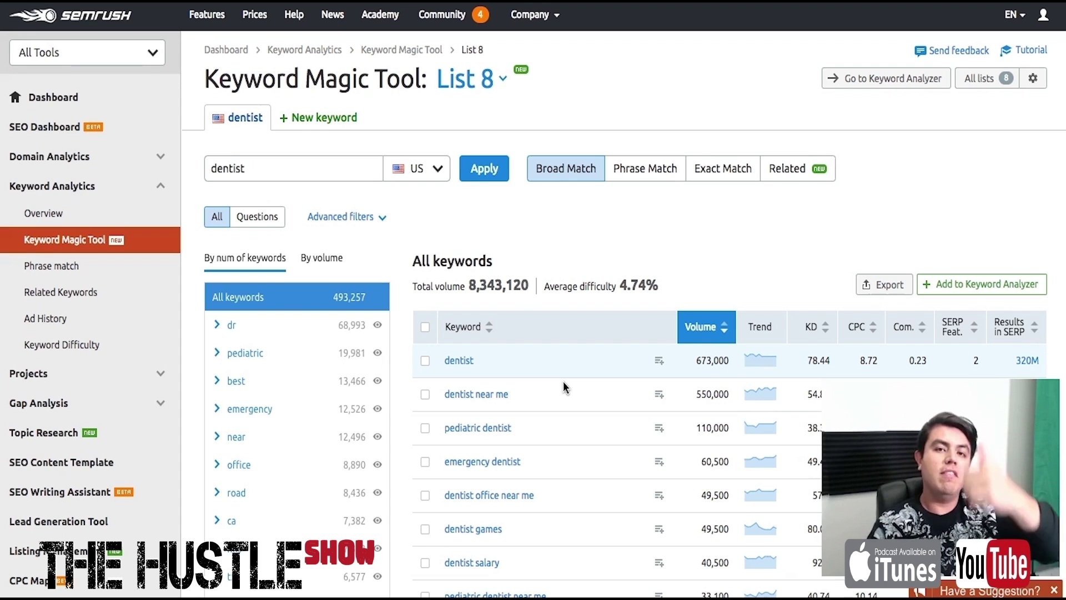
left_click(386, 204)
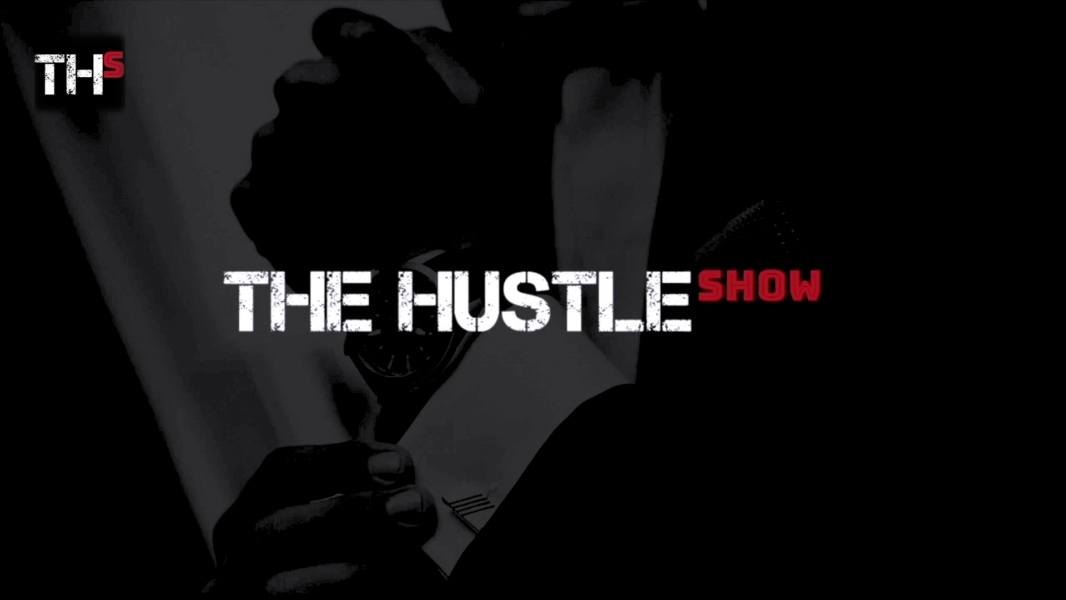